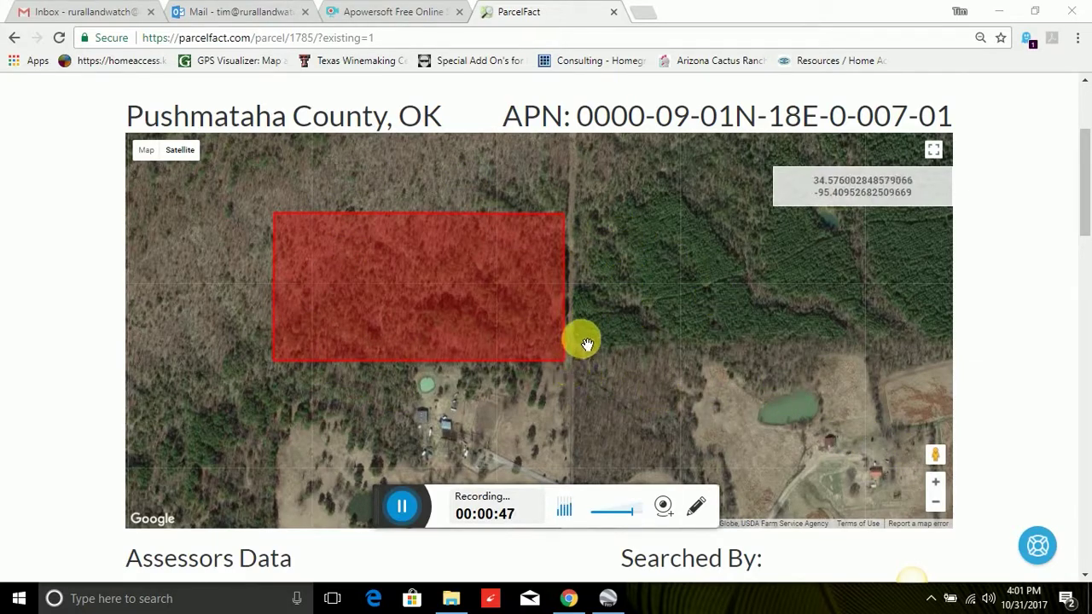
Step: Zoom the ParcelFact map out until Clayton and the nearby highways show around the parcel
{"action": "left_click", "coordinate": [935, 503]}
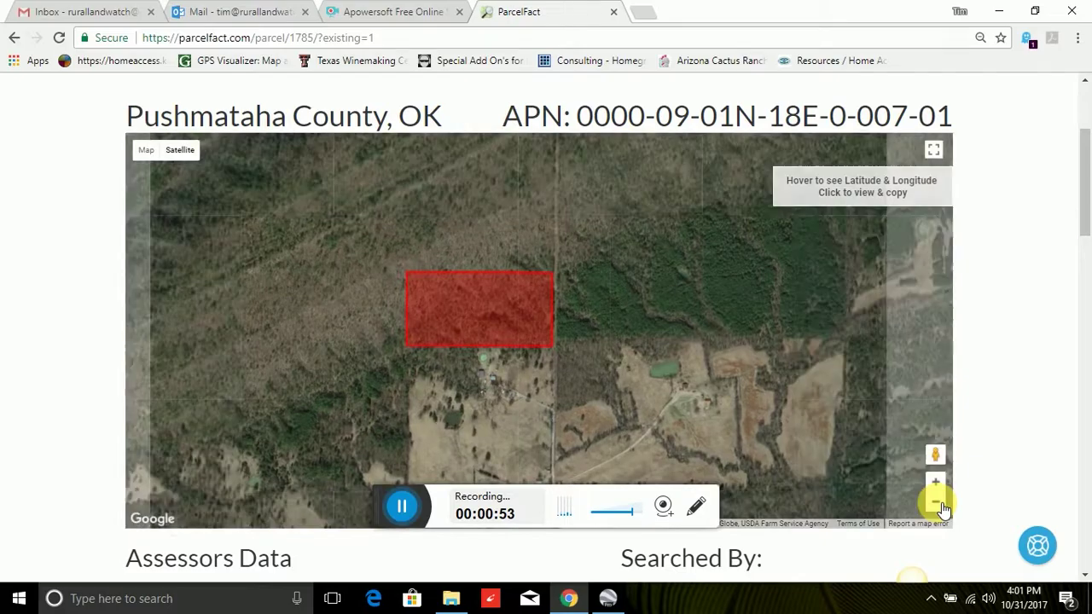
{"action": "left_click", "coordinate": [935, 503]}
{"action": "left_click", "coordinate": [936, 503]}
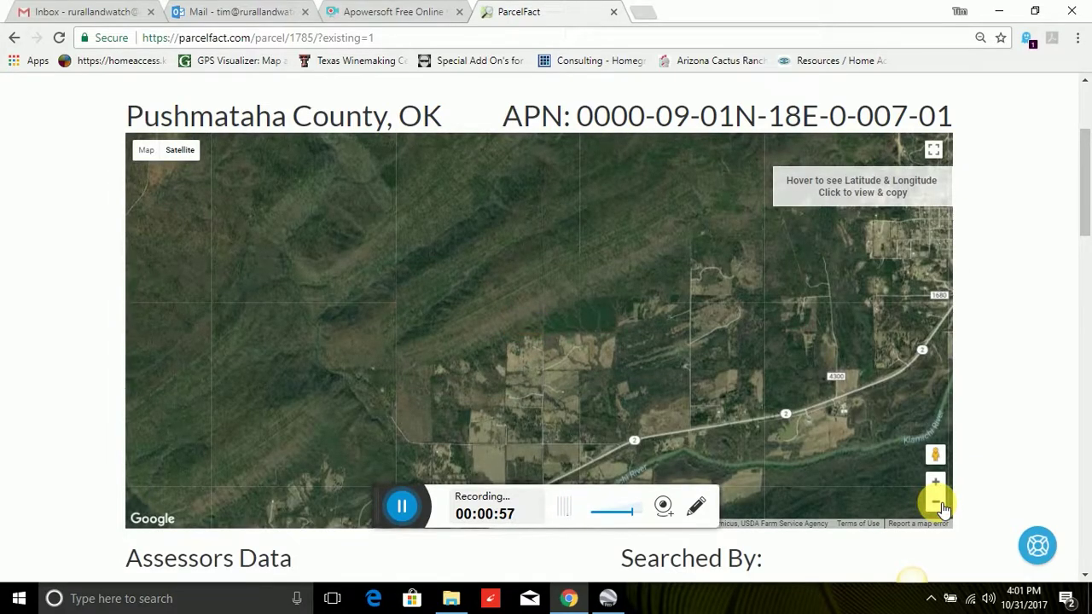
{"action": "left_click", "coordinate": [938, 504]}
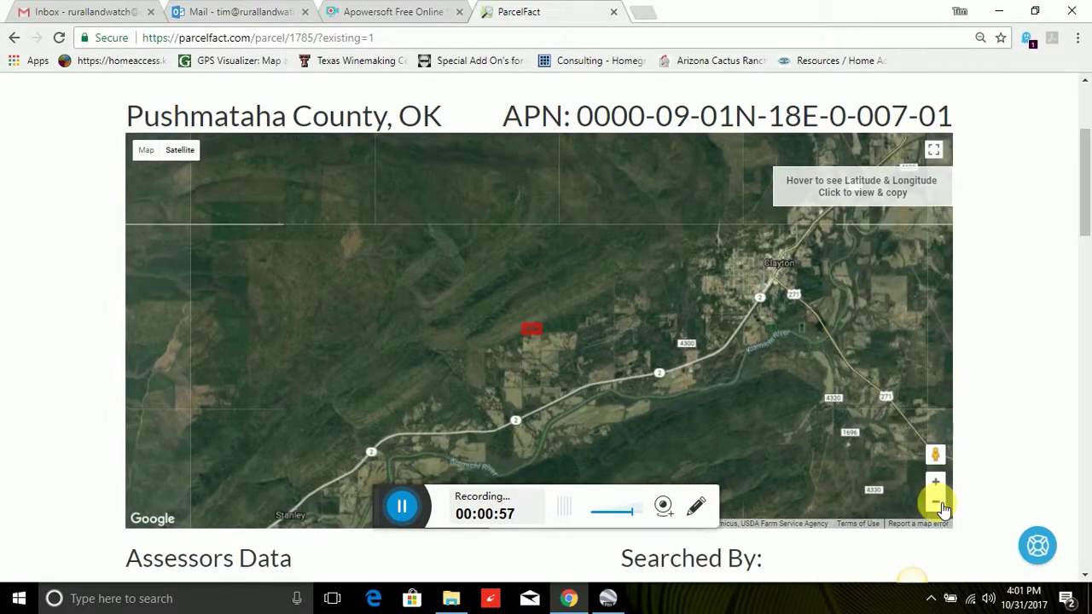
{"action": "left_click", "coordinate": [938, 504]}
{"action": "left_click", "coordinate": [938, 504]}
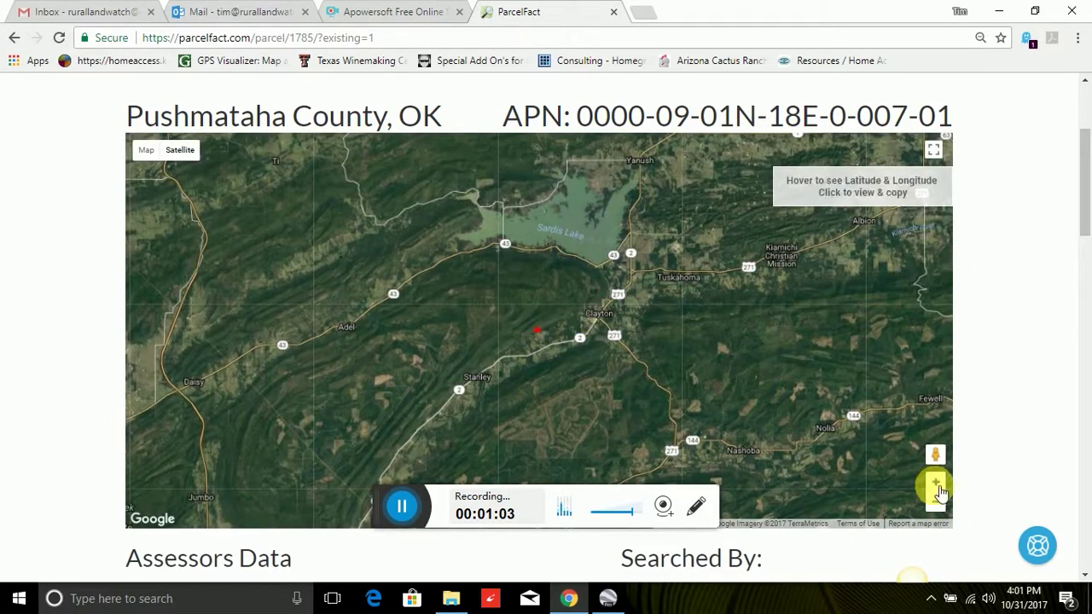
Step: Zoom back in and recentre the map on the red parcel
{"action": "left_click", "coordinate": [937, 482]}
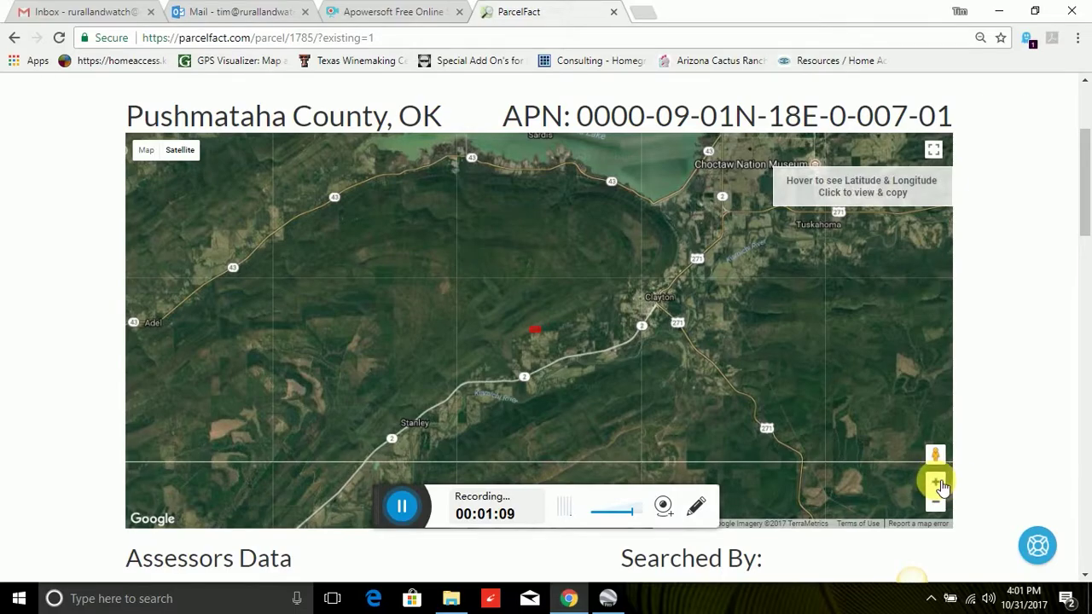
{"action": "left_click", "coordinate": [937, 482]}
{"action": "left_click", "coordinate": [935, 481]}
{"action": "left_click_drag", "start_coordinate": [623, 402], "coordinate": [644, 331]}
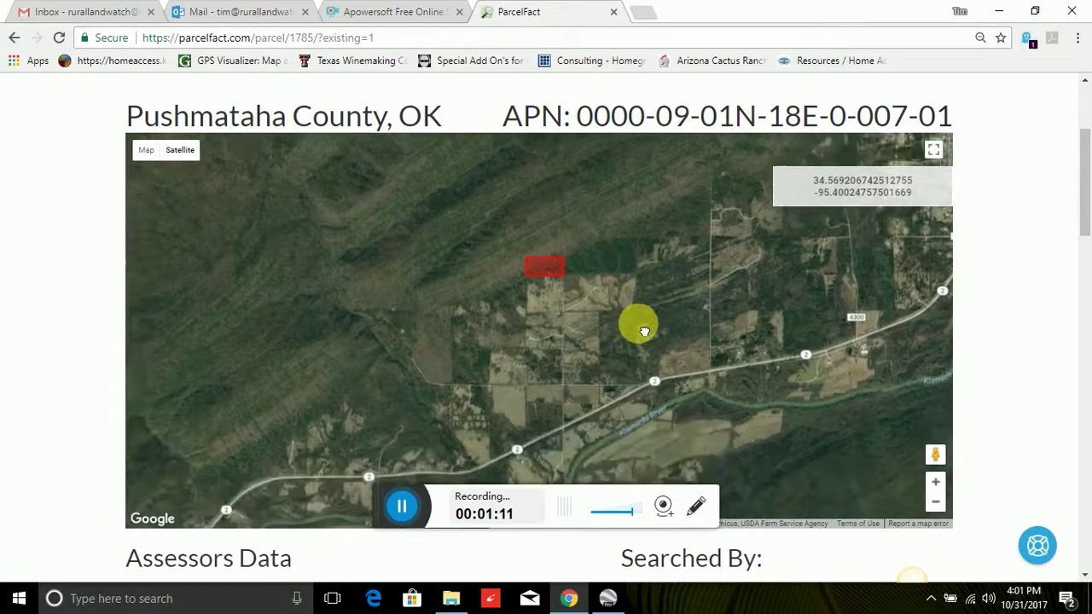
{"action": "left_click", "coordinate": [935, 482]}
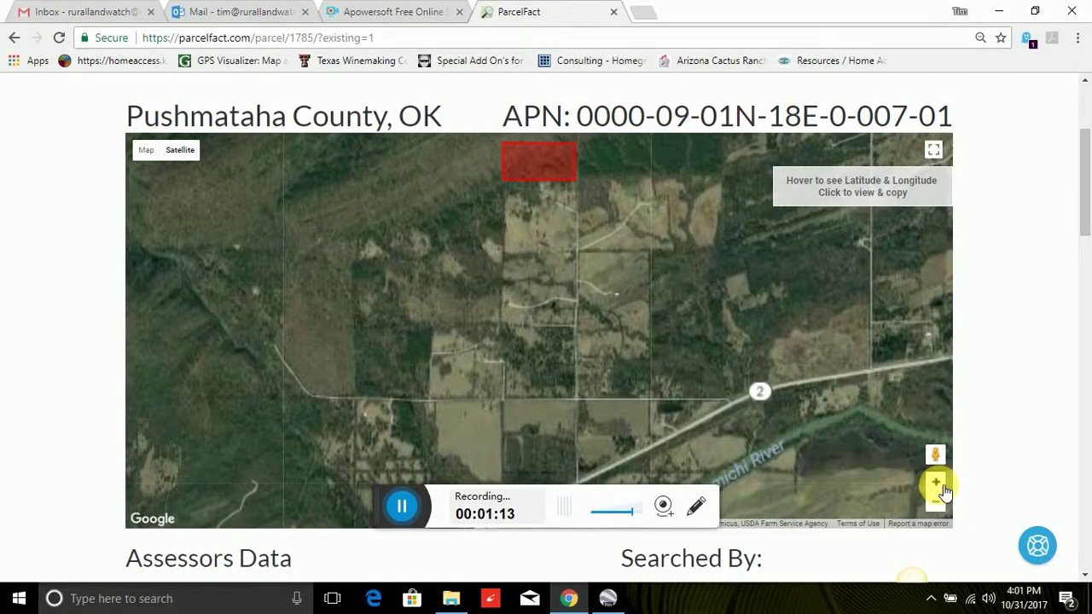
{"action": "left_click", "coordinate": [935, 482]}
{"action": "left_click_drag", "start_coordinate": [707, 246], "coordinate": [680, 417]}
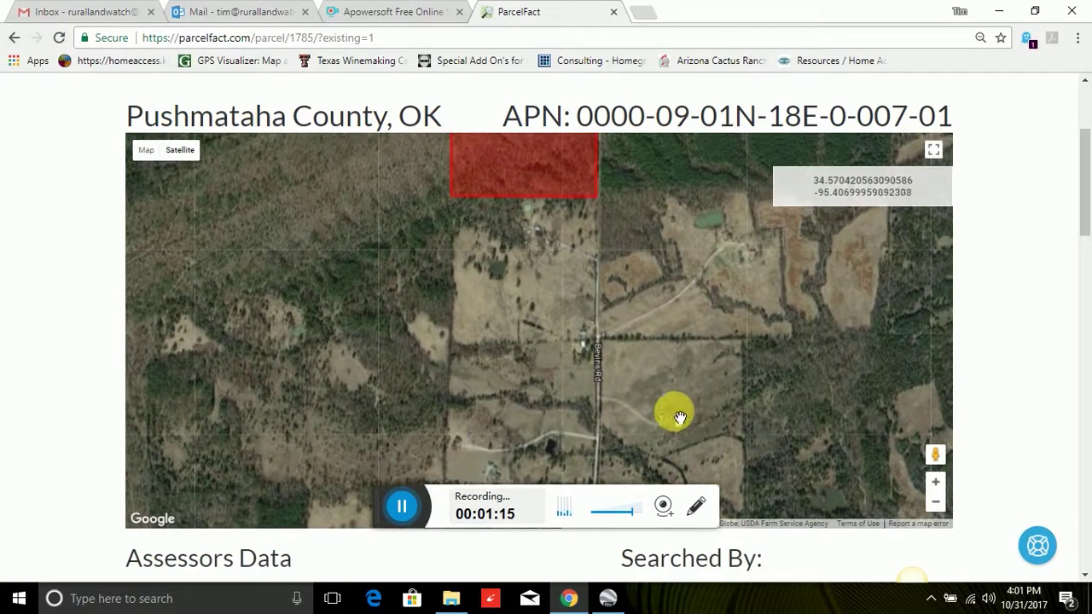
{"action": "left_click_drag", "start_coordinate": [674, 223], "coordinate": [596, 376]}
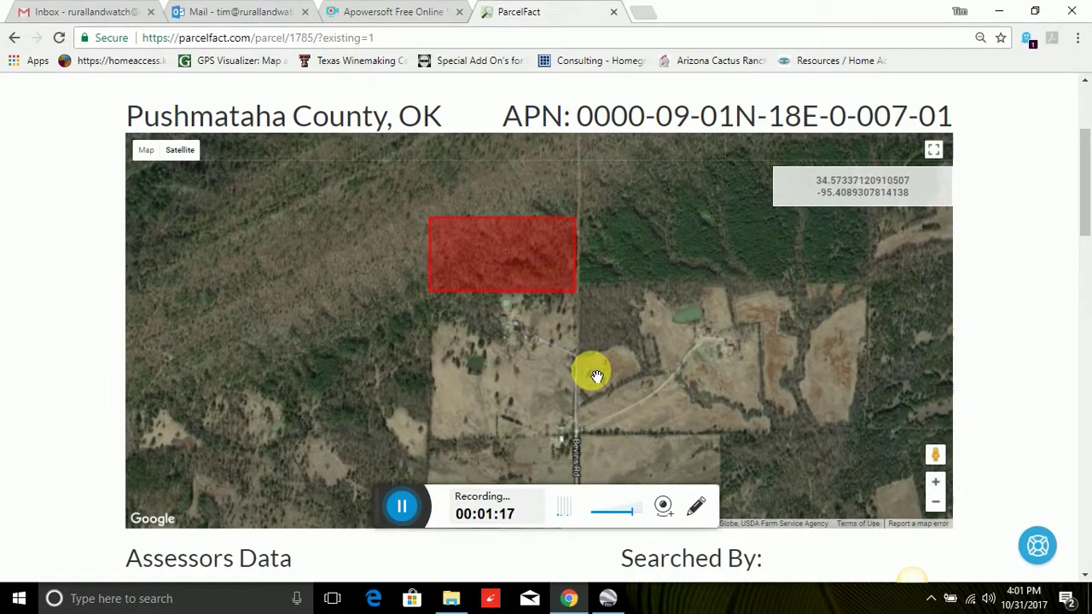
{"action": "left_click", "coordinate": [935, 482]}
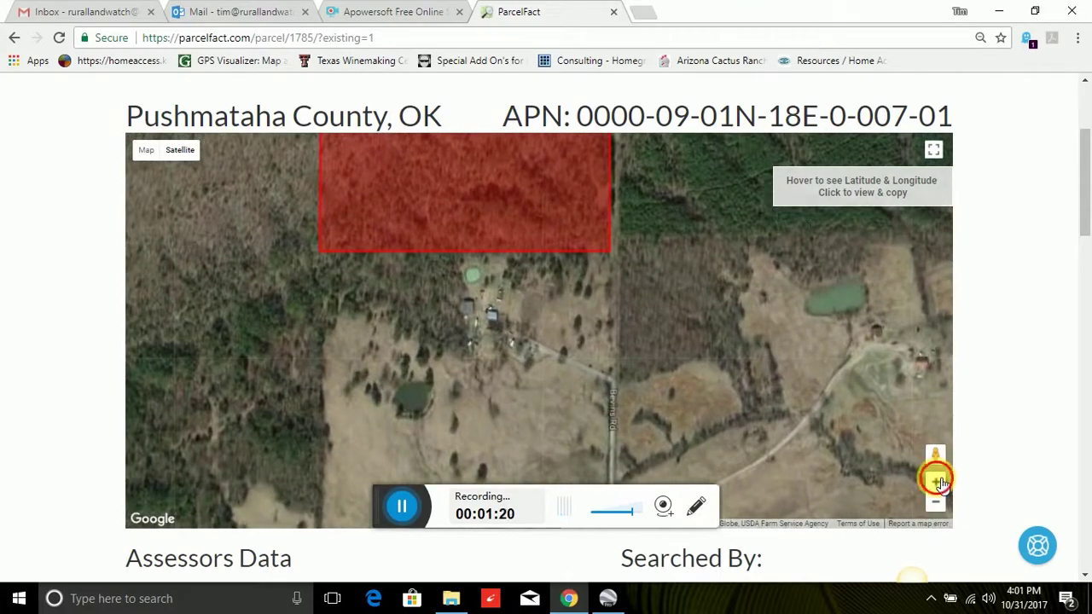
{"action": "left_click", "coordinate": [935, 481]}
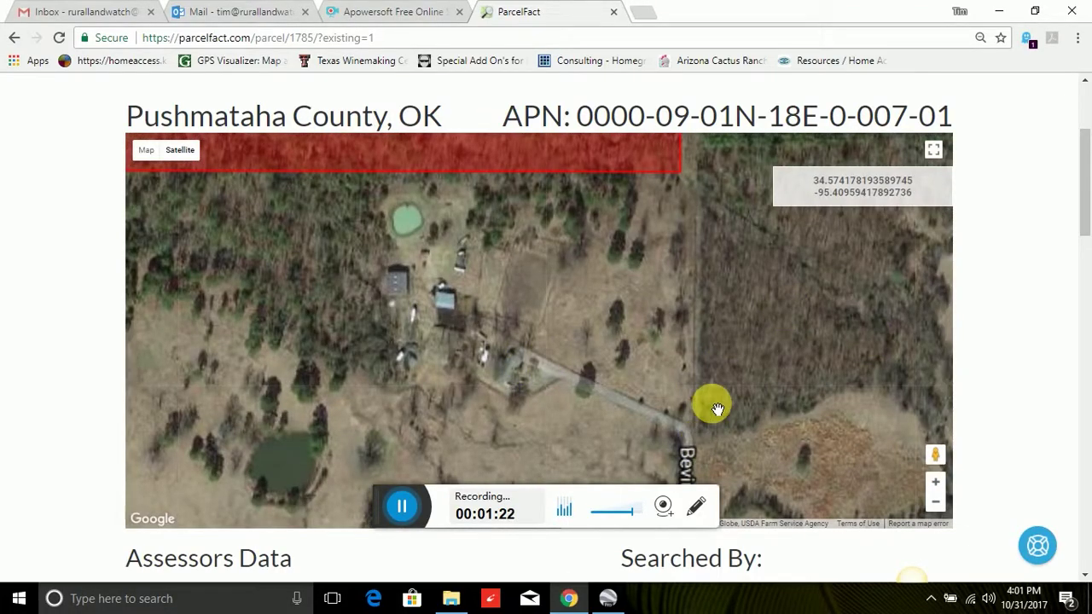
{"action": "left_click_drag", "start_coordinate": [729, 316], "coordinate": [697, 446]}
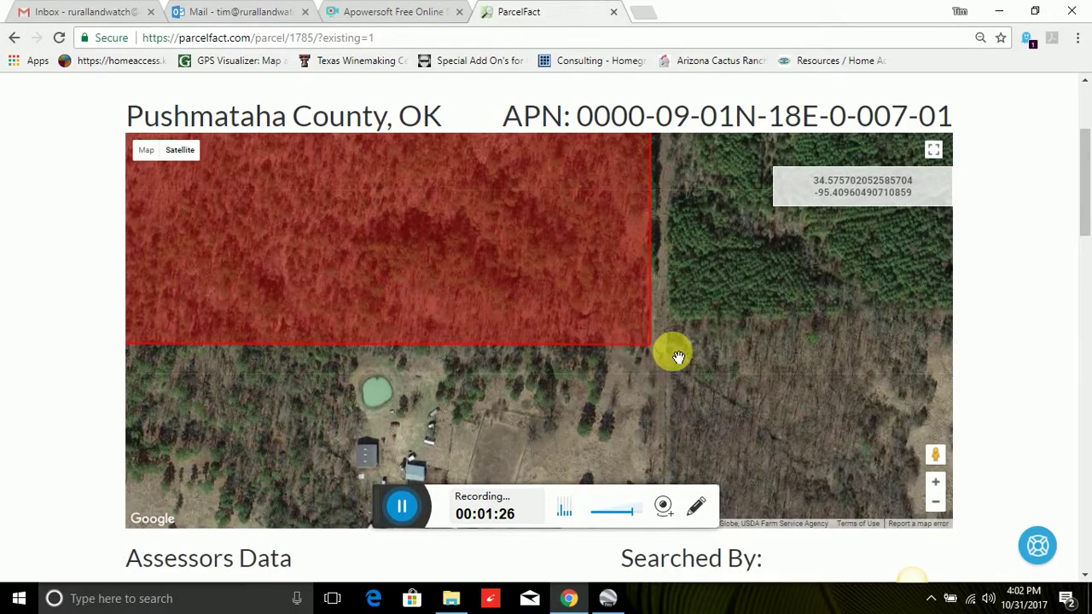
Step: Zoom out slightly to frame the whole parcel, then scroll down to the Polygon coordinates
{"action": "left_click", "coordinate": [937, 505]}
{"action": "left_click", "coordinate": [937, 505]}
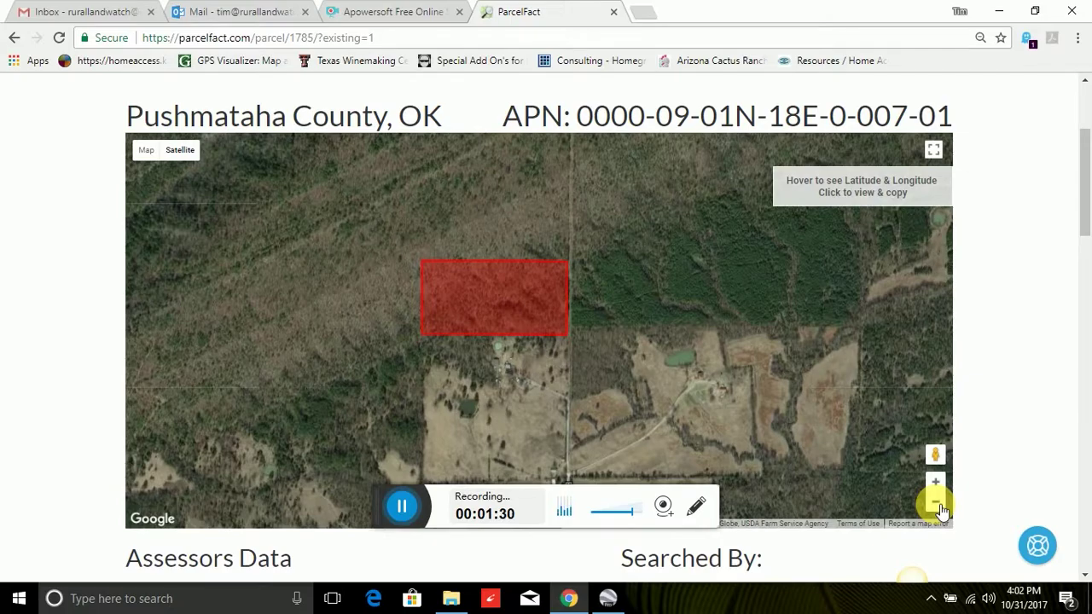
{"action": "left_click", "coordinate": [937, 505]}
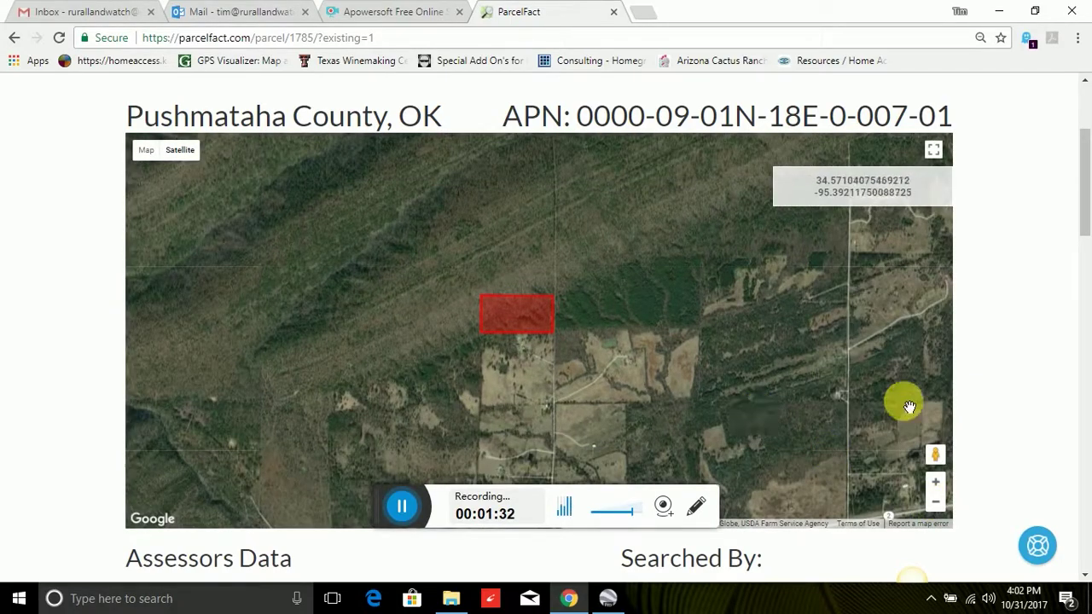
{"action": "left_click_drag", "start_coordinate": [1086, 192], "coordinate": [1088, 520]}
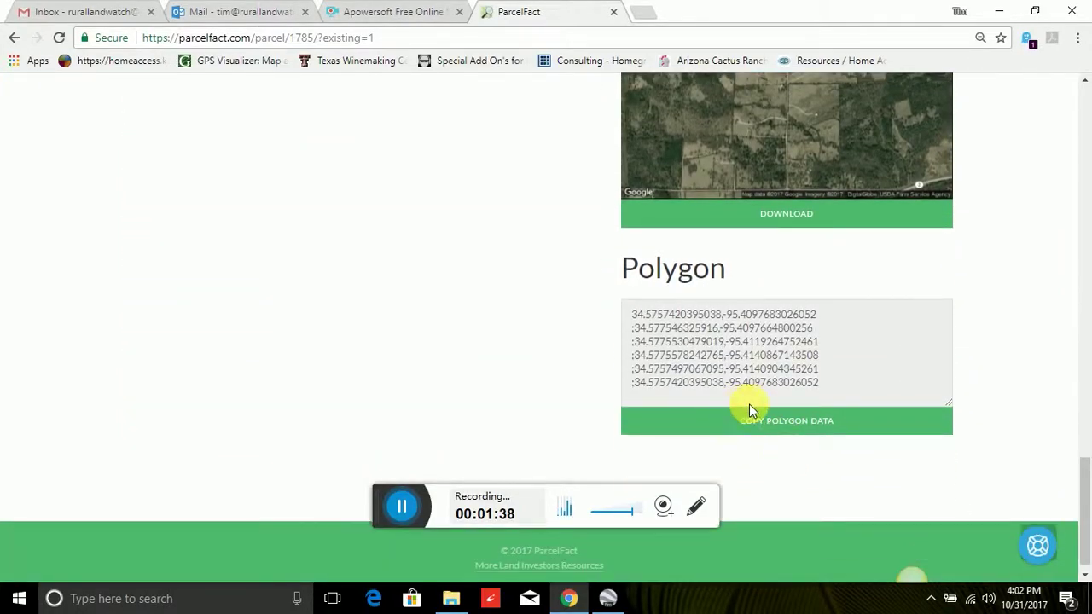
Step: Copy the parcel's polygon coordinates and bring up the Desktop KMLmaker folder
{"action": "left_click", "coordinate": [792, 420]}
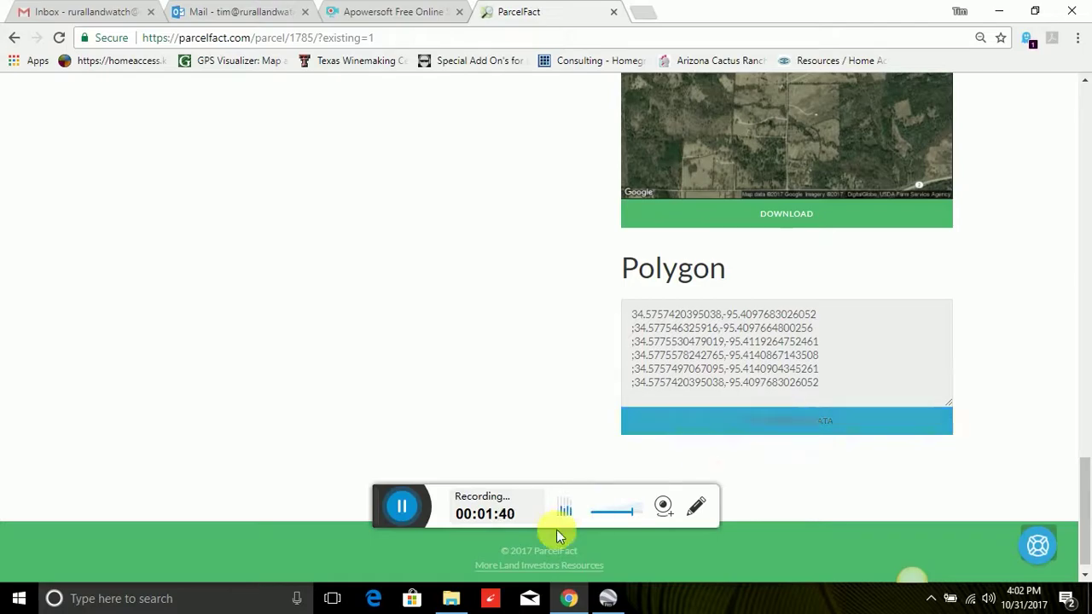
{"action": "left_click", "coordinate": [451, 598]}
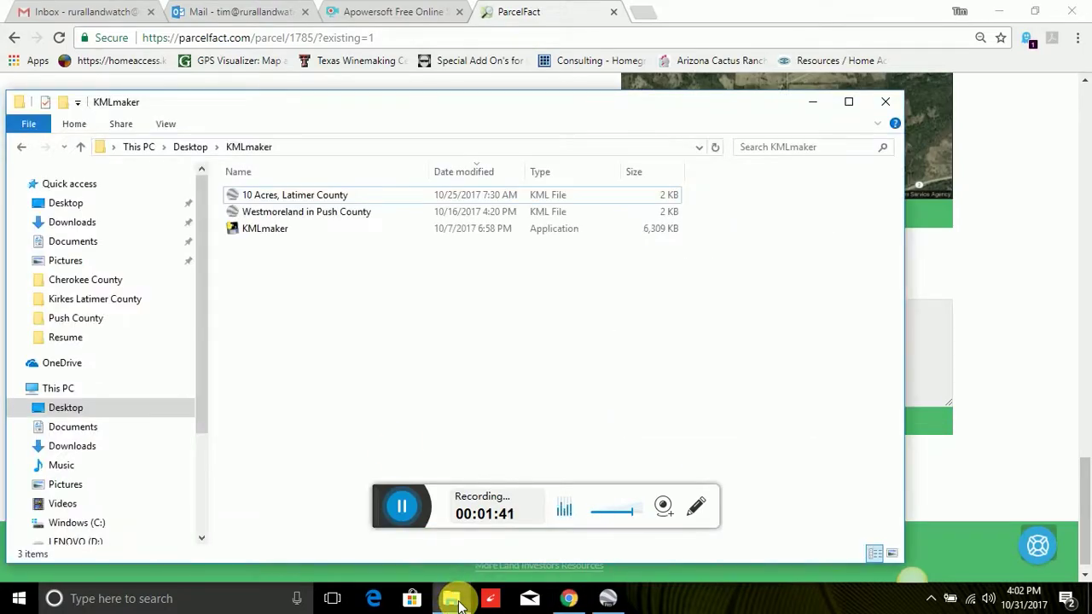
Step: Generate the parcel KML with KMLmaker, rename it '15 Acres Push County OK', and cut it
{"action": "double_click", "coordinate": [263, 231]}
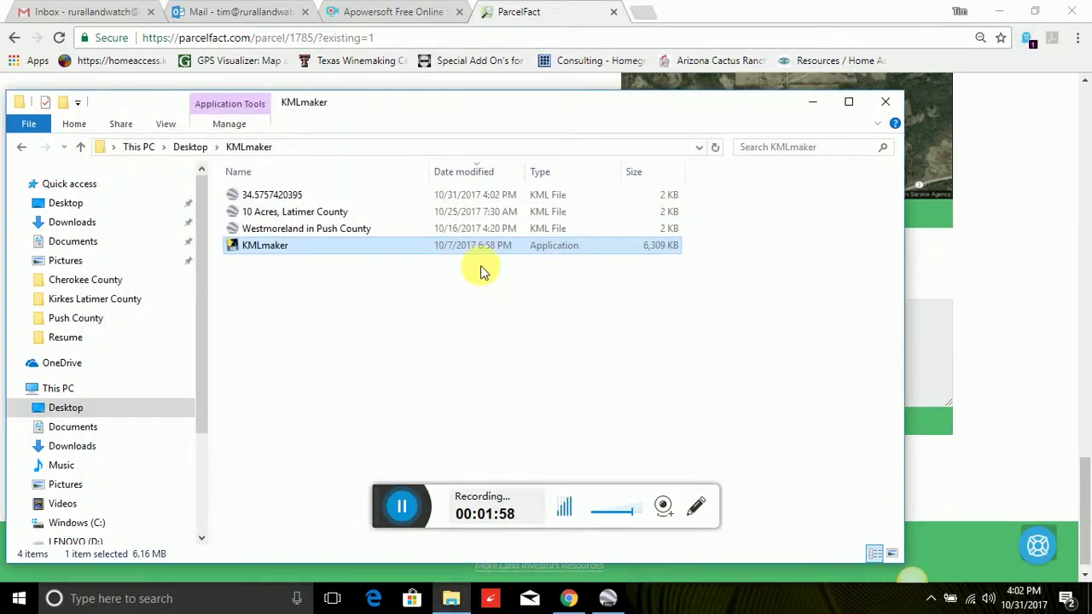
{"action": "right_click", "coordinate": [277, 202]}
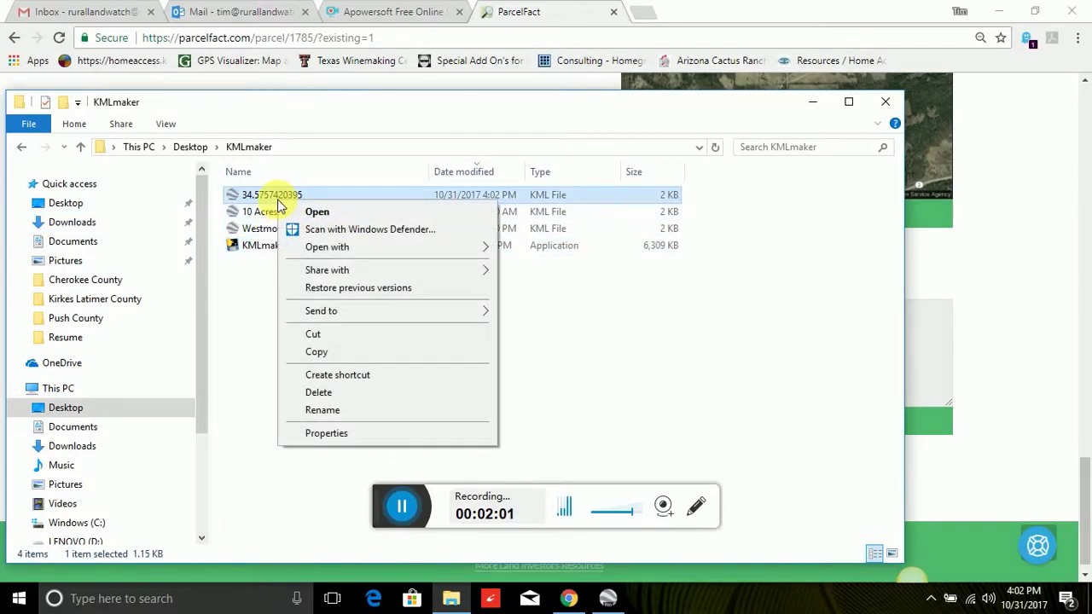
{"action": "left_click", "coordinate": [317, 409]}
{"action": "type", "text": "15 Acres Push County OK"}
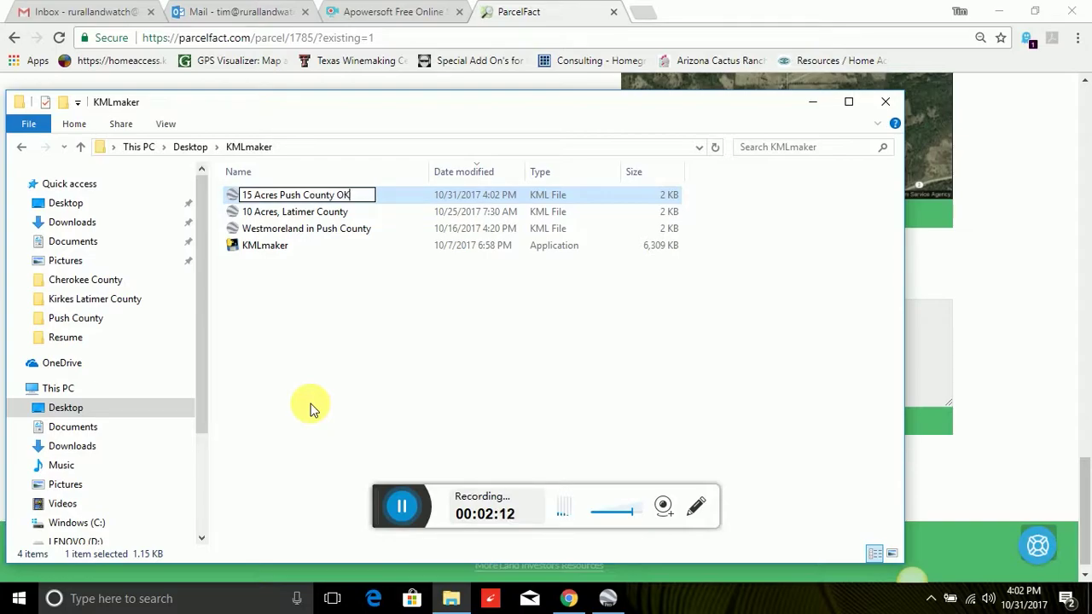
{"action": "key", "text": "Return"}
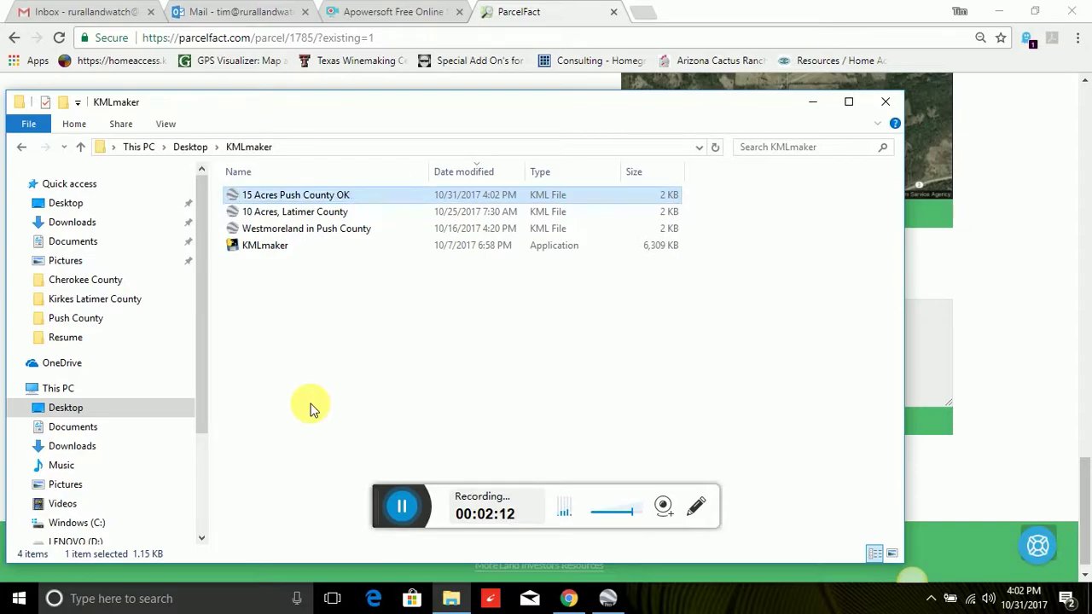
{"action": "right_click", "coordinate": [342, 198]}
{"action": "left_click", "coordinate": [397, 331]}
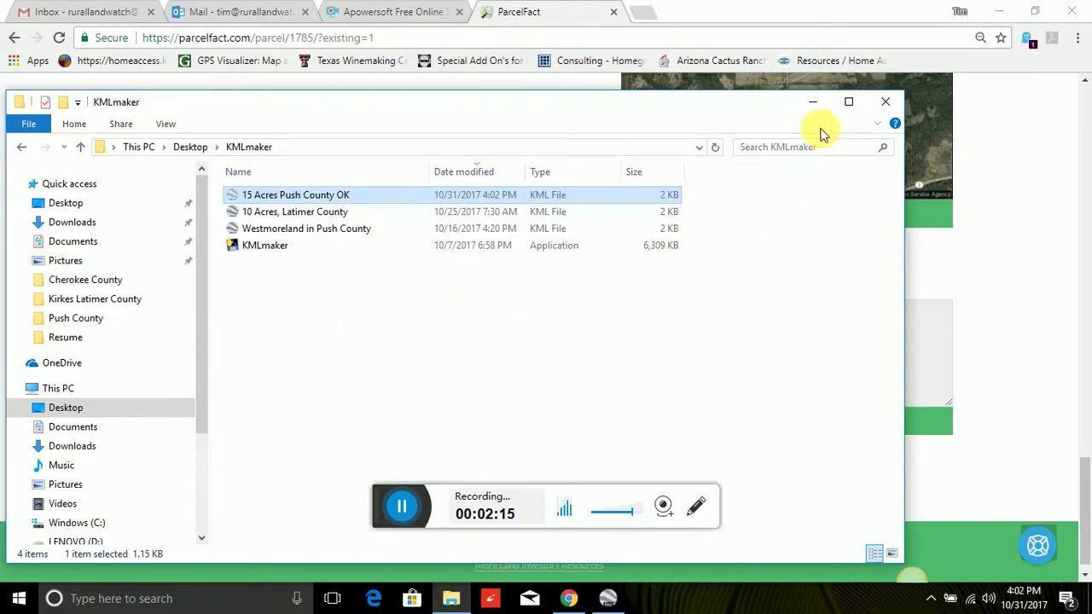
Step: Replace the old desktop KML by deleting it and pasting the 15 Acres Push County OK file
{"action": "left_click", "coordinate": [812, 104]}
{"action": "left_click", "coordinate": [996, 11]}
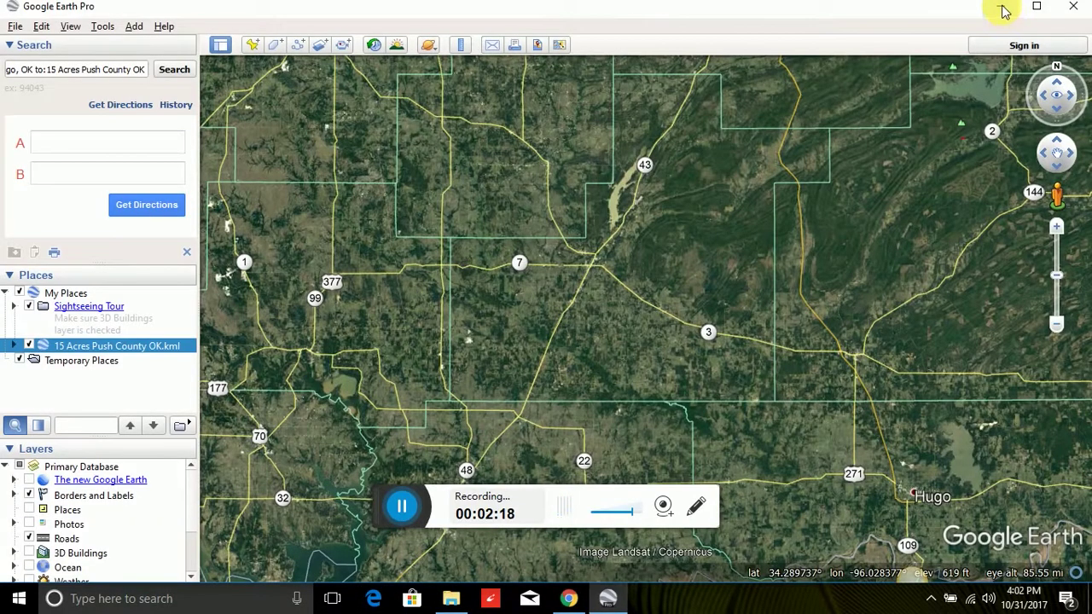
{"action": "left_click", "coordinate": [1004, 9]}
{"action": "right_click", "coordinate": [849, 249]}
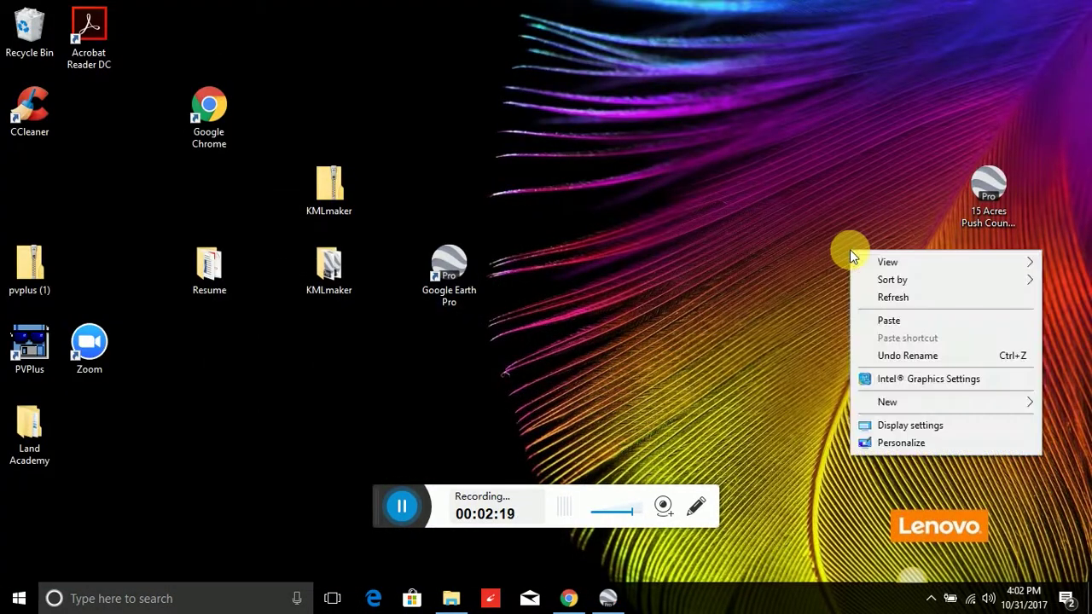
{"action": "right_click", "coordinate": [989, 186]}
{"action": "left_click", "coordinate": [940, 375]}
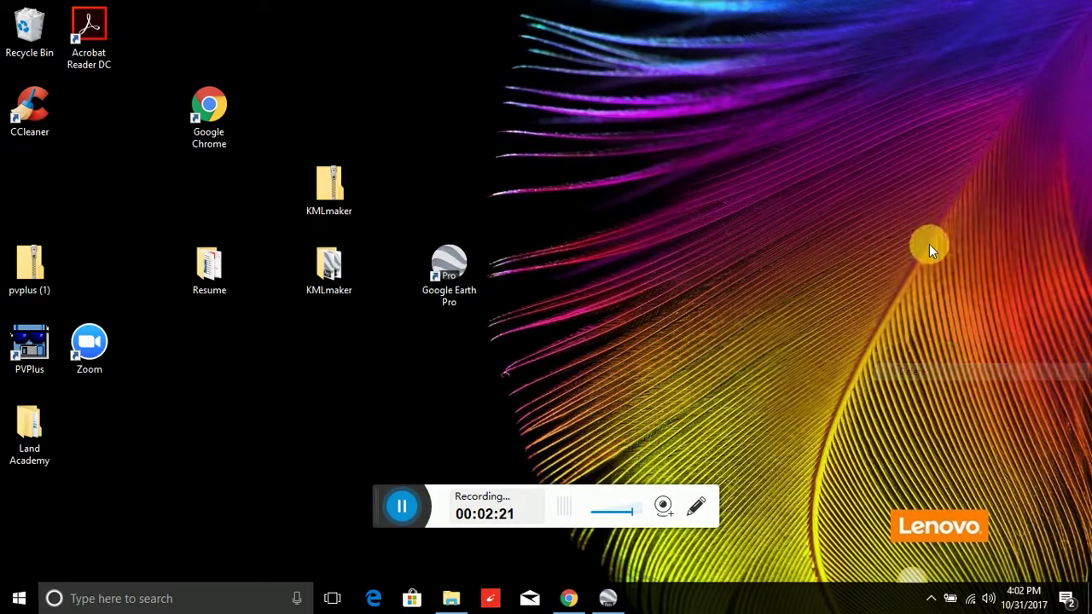
{"action": "right_click", "coordinate": [929, 244]}
{"action": "left_click", "coordinate": [940, 315]}
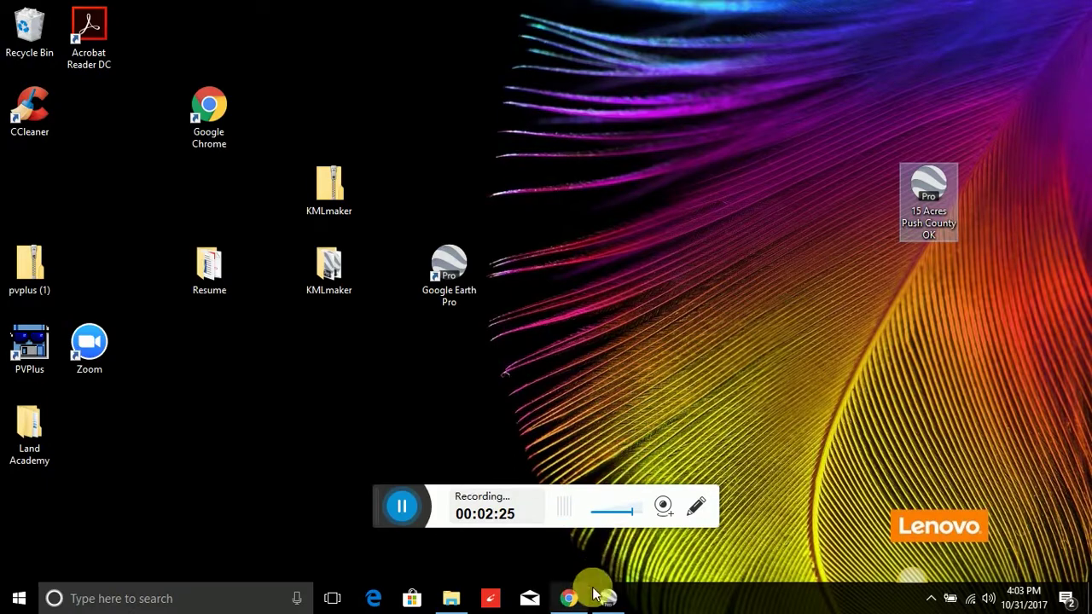
Step: Restart Google Earth Pro from the desktop, then return to Chrome's ParcelFact page
{"action": "left_click", "coordinate": [618, 602]}
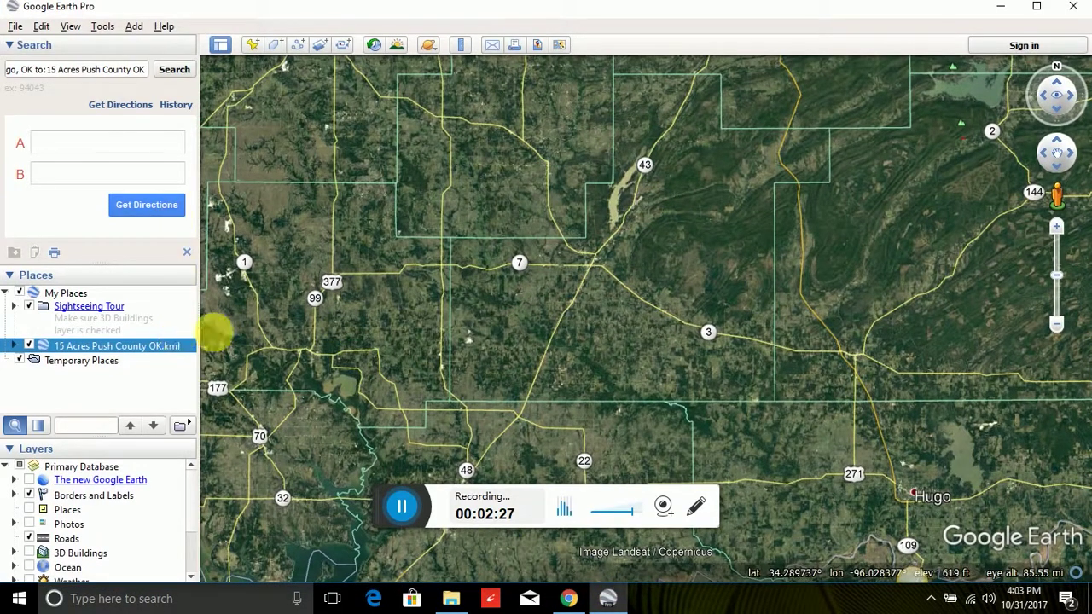
{"action": "left_click", "coordinate": [1073, 7]}
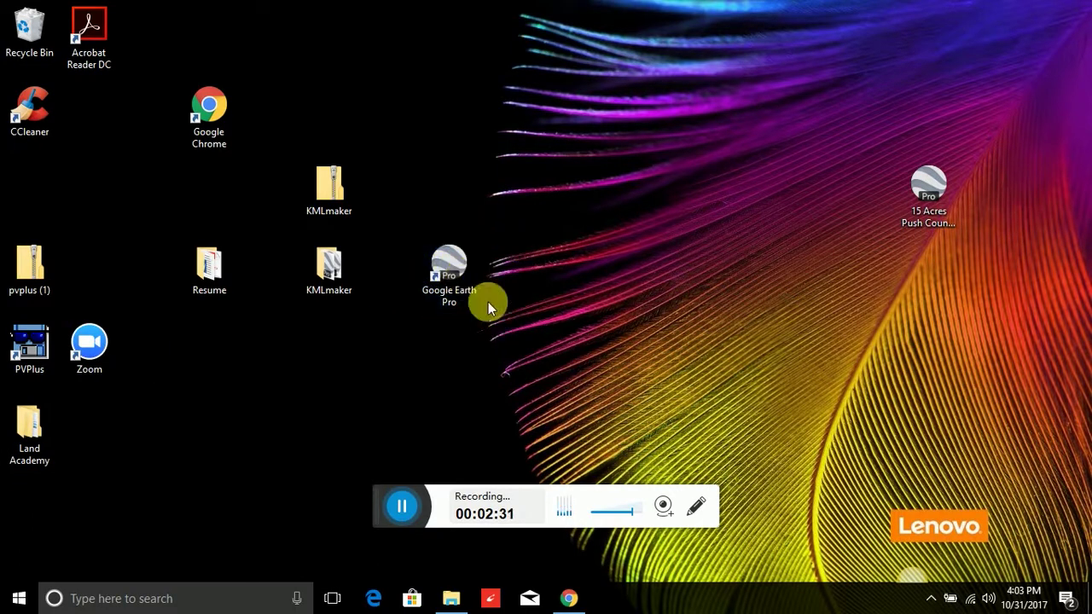
{"action": "double_click", "coordinate": [447, 266]}
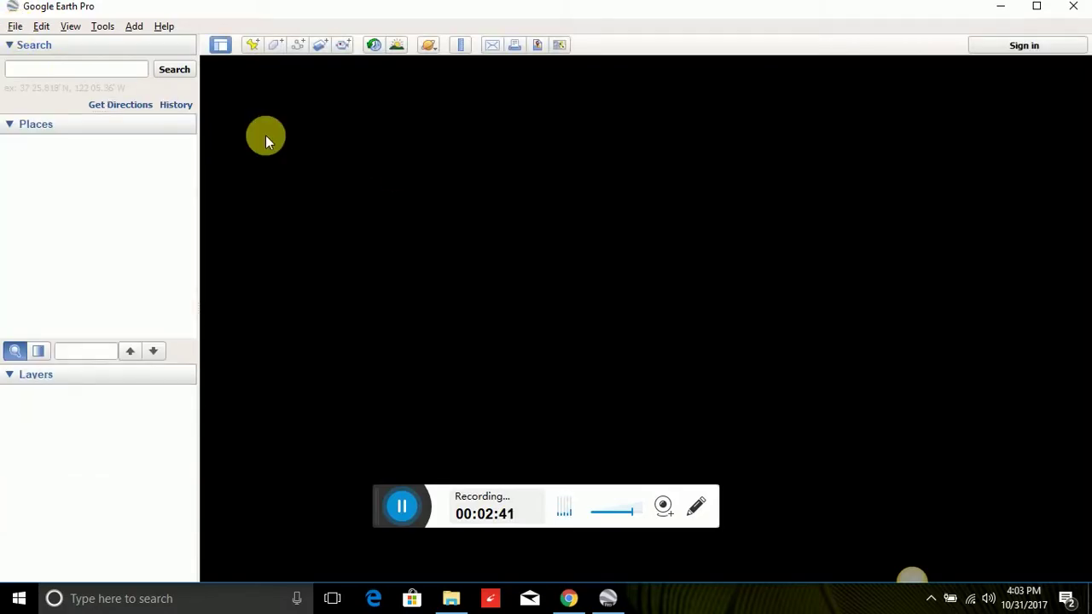
{"action": "left_click", "coordinate": [564, 599]}
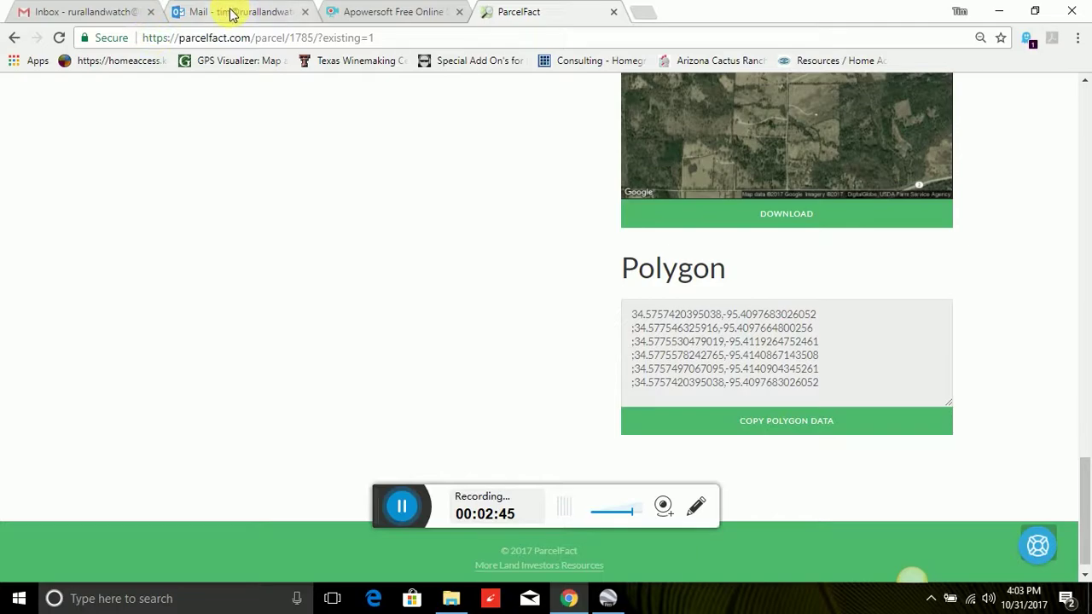
Step: Download the 15 Acres Push County KML attachment from the Outlook email
{"action": "left_click", "coordinate": [231, 13]}
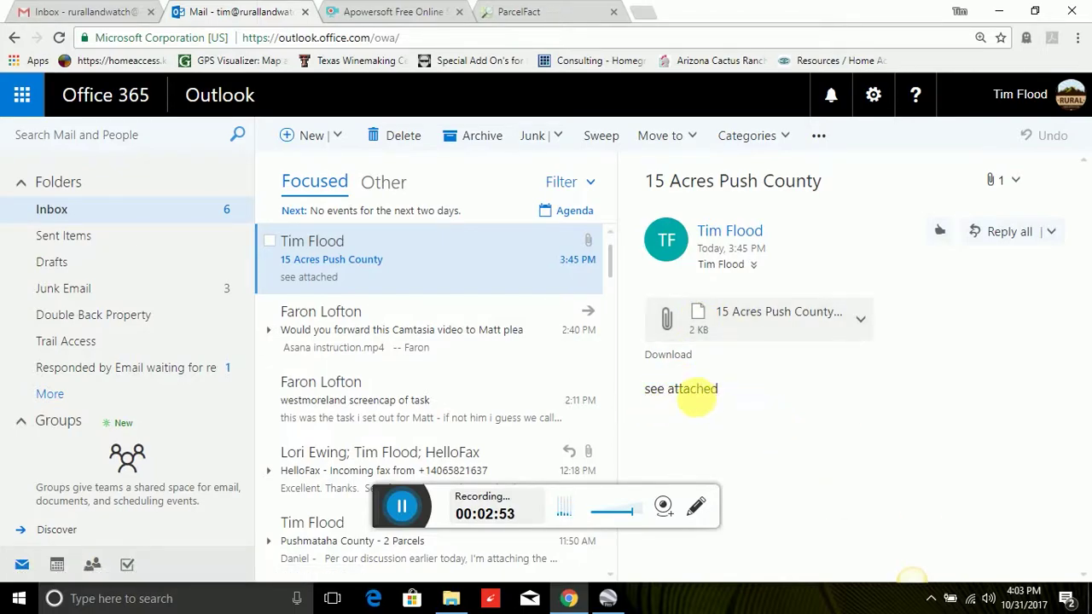
{"action": "left_click", "coordinate": [858, 319]}
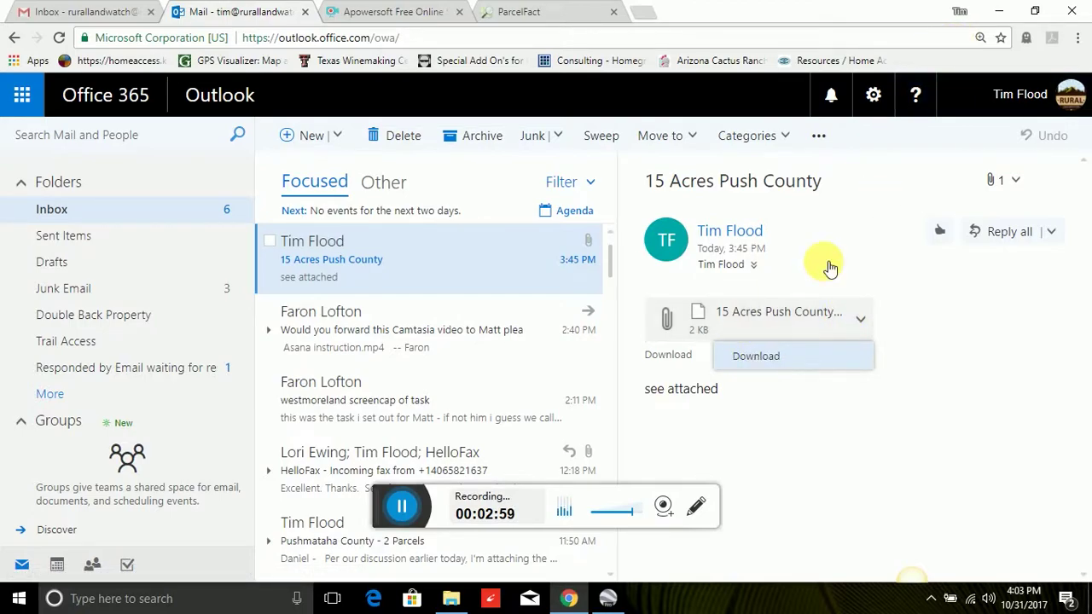
{"action": "left_click", "coordinate": [938, 372]}
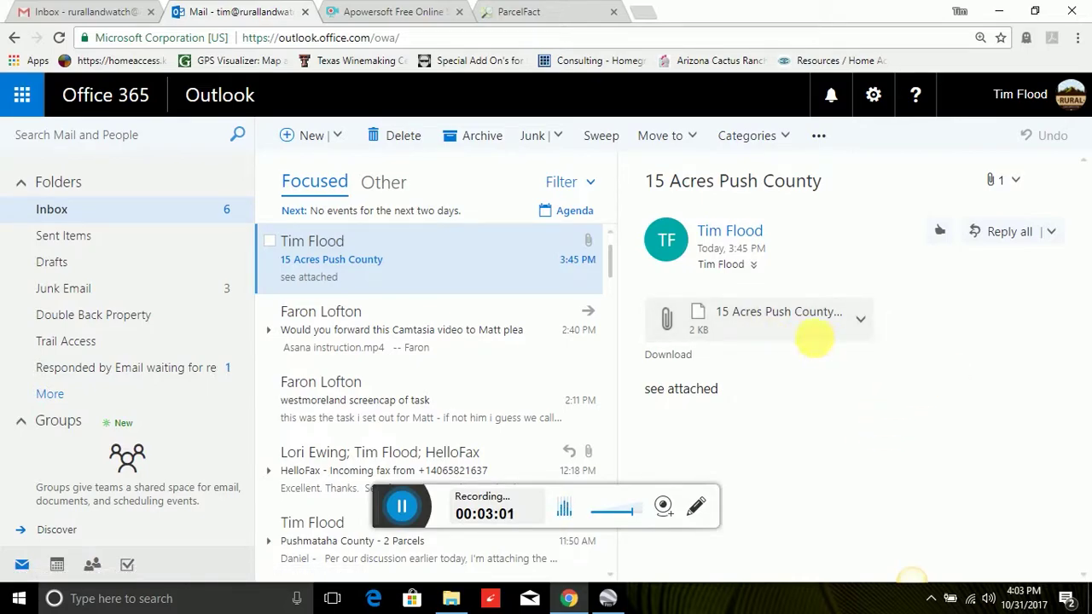
{"action": "left_click", "coordinate": [767, 322]}
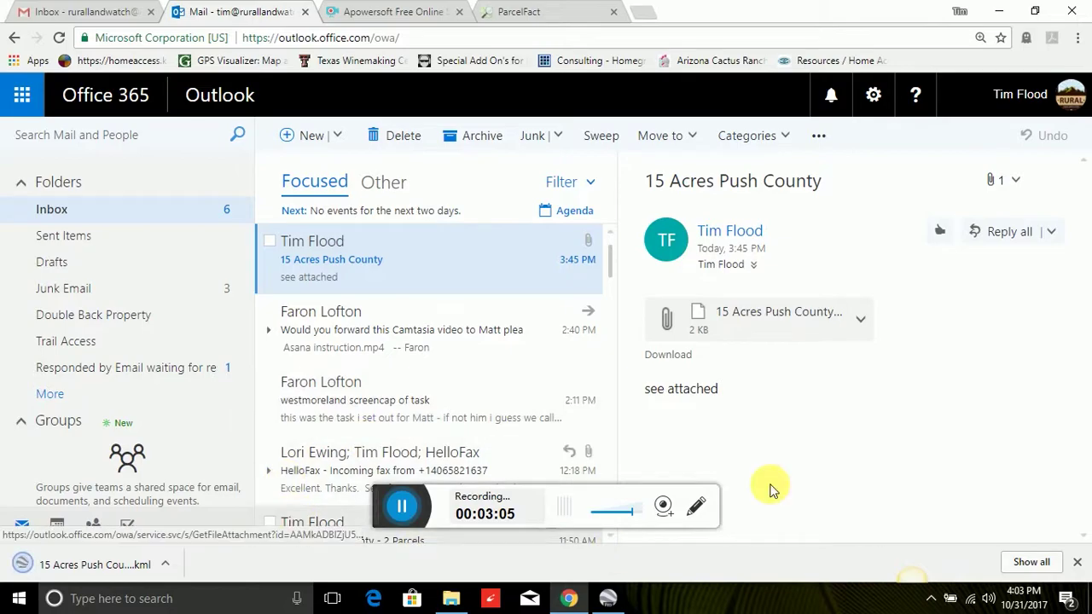
{"action": "left_click", "coordinate": [862, 323]}
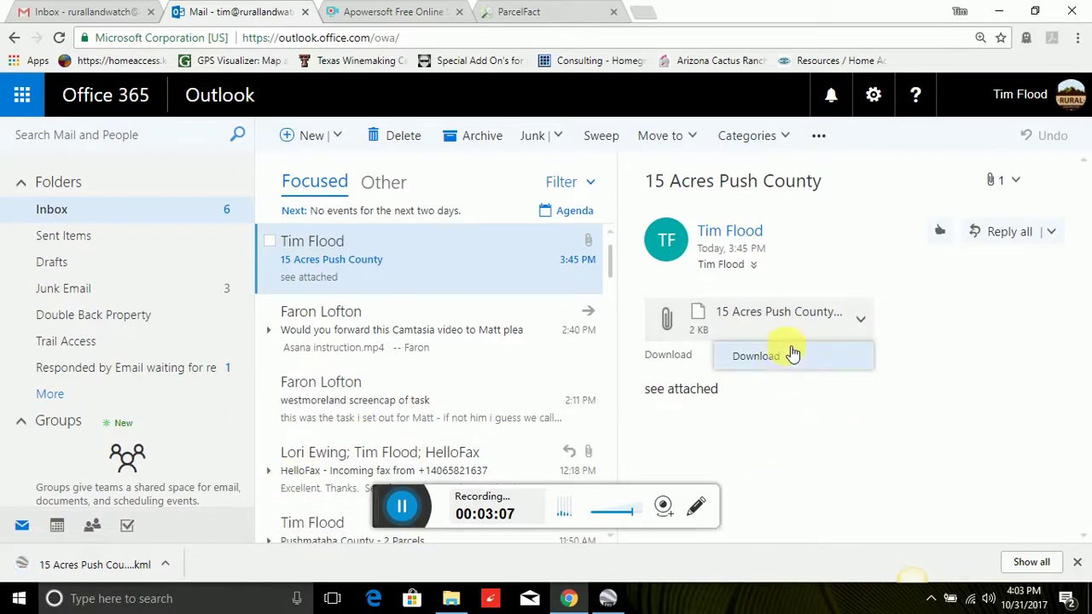
Step: Minimize Chrome and Google Earth Pro, then restore Google Earth Pro
{"action": "left_click", "coordinate": [1002, 10]}
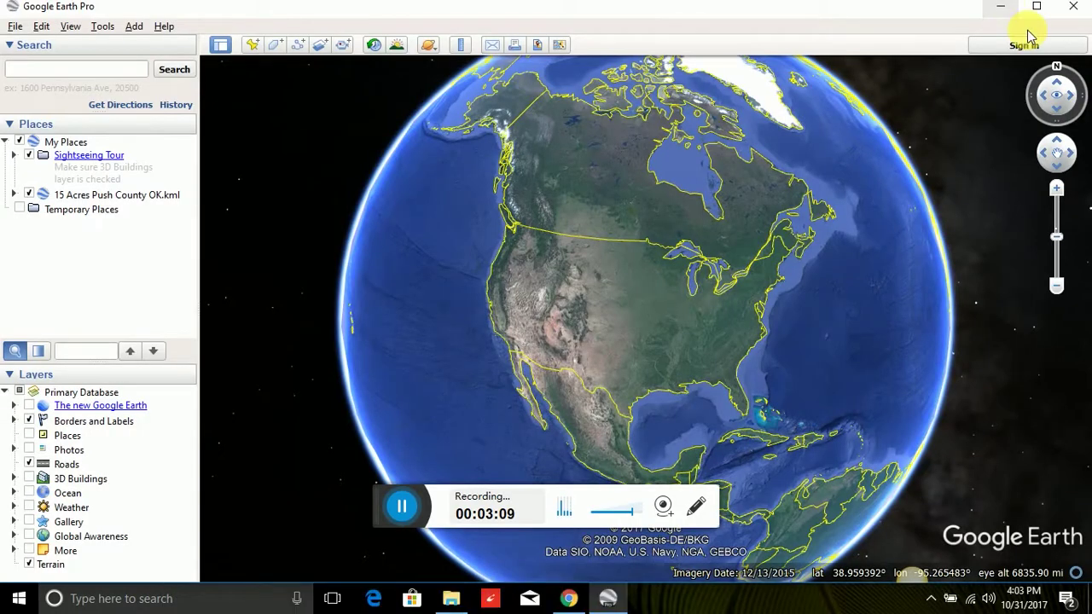
{"action": "left_click", "coordinate": [1003, 10]}
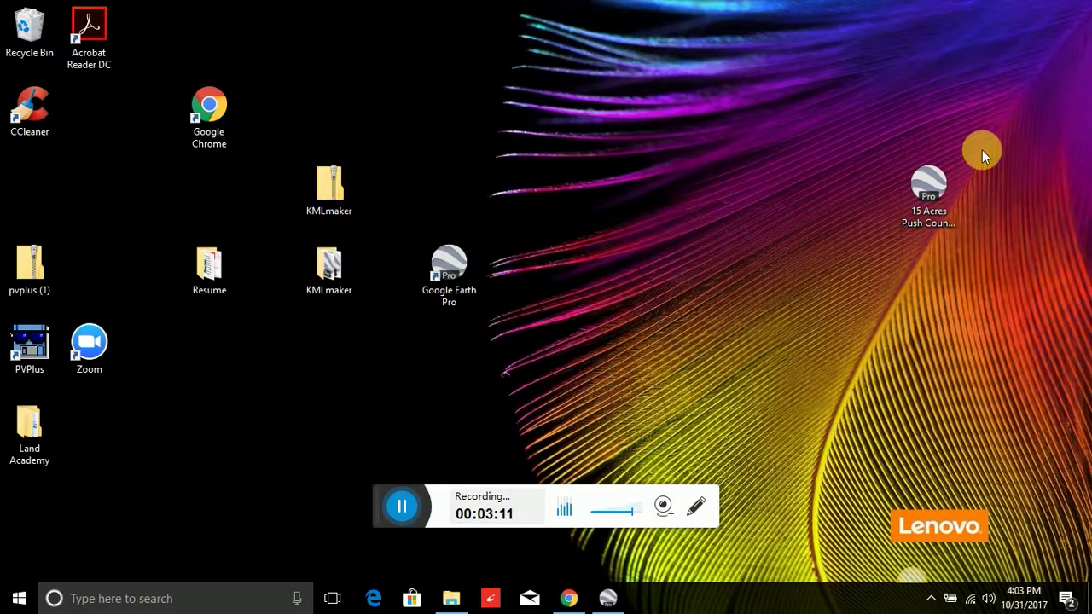
{"action": "left_click", "coordinate": [608, 597]}
Step: Open the Desktop file 15 Acres Push County OK in Google Earth Pro via File > Open
{"action": "left_click", "coordinate": [19, 28]}
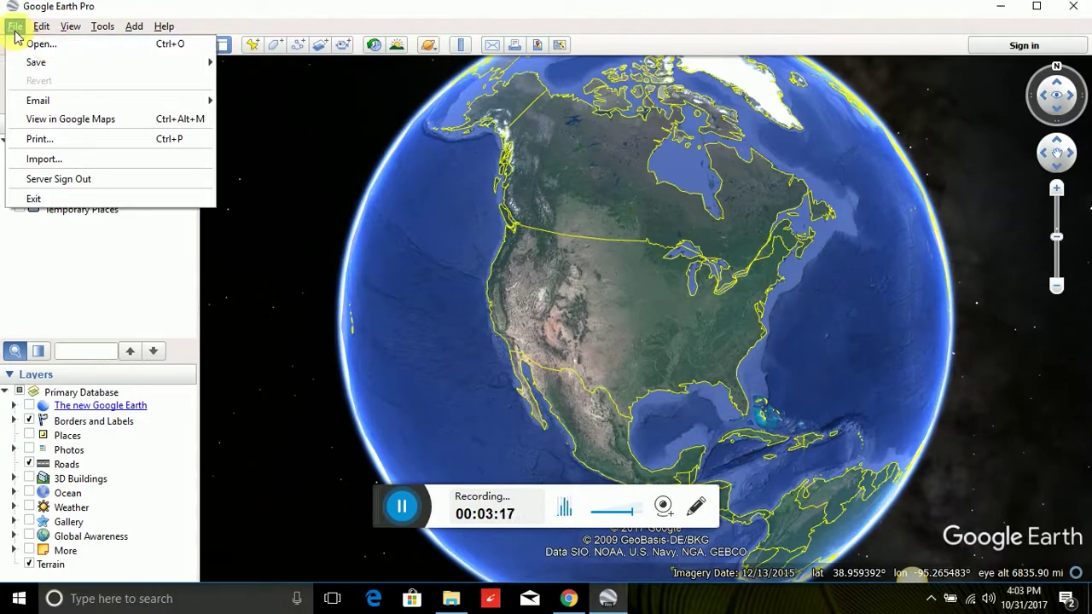
{"action": "left_click", "coordinate": [30, 50]}
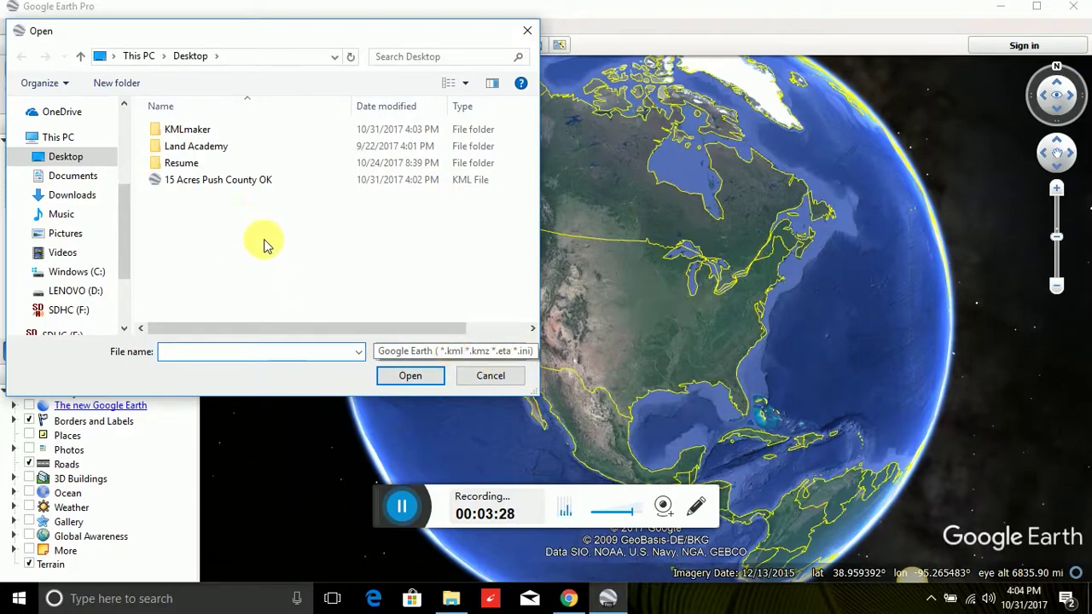
{"action": "left_click", "coordinate": [168, 189]}
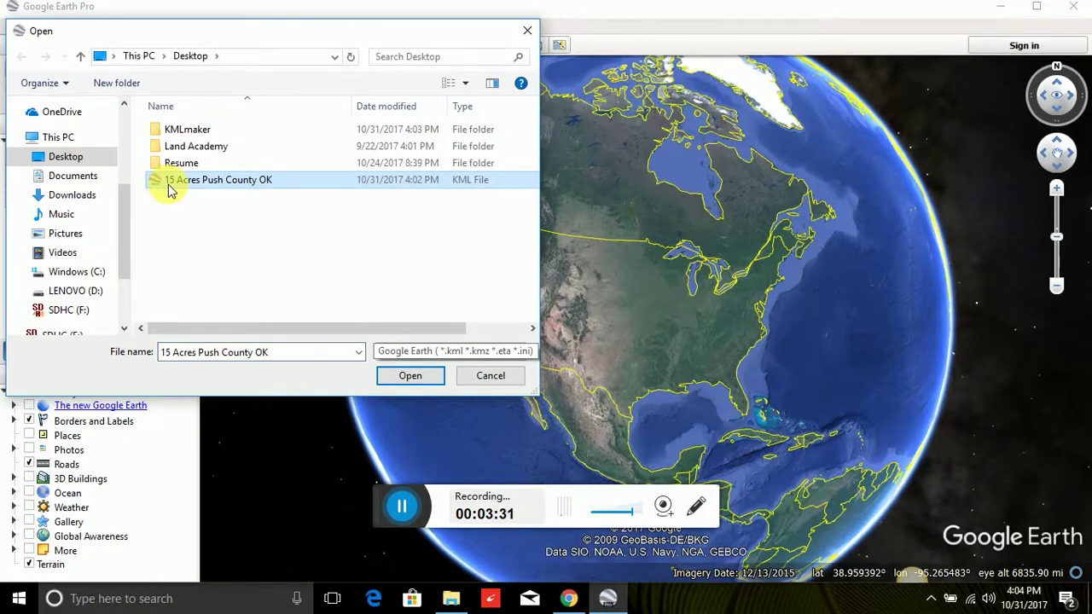
{"action": "left_click", "coordinate": [424, 380]}
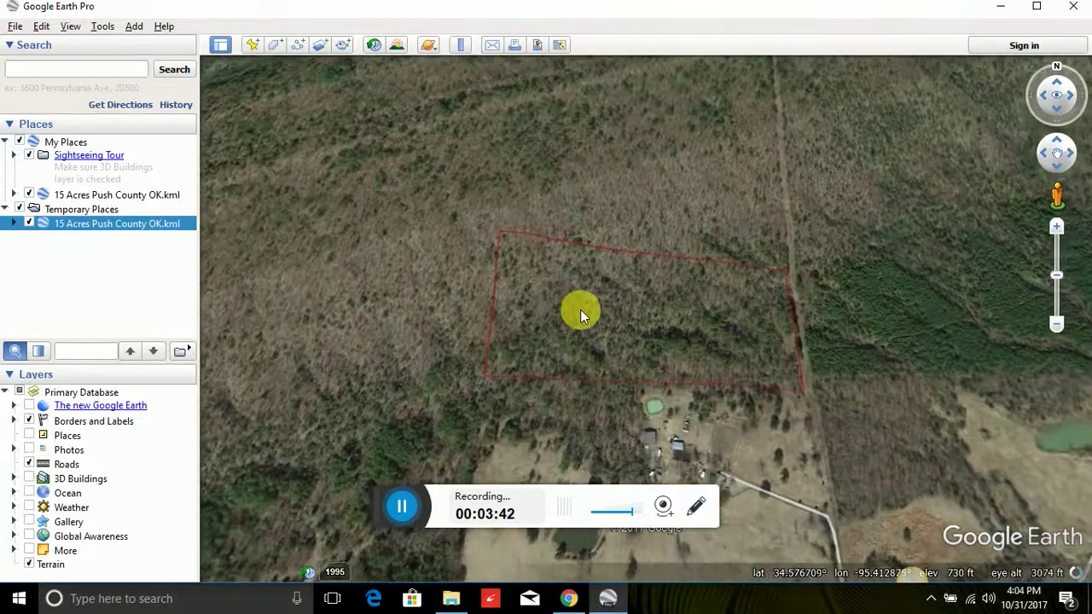
Step: In the parcel KML's Style, Color properties, set the outline width to 3.1
{"action": "right_click", "coordinate": [127, 224]}
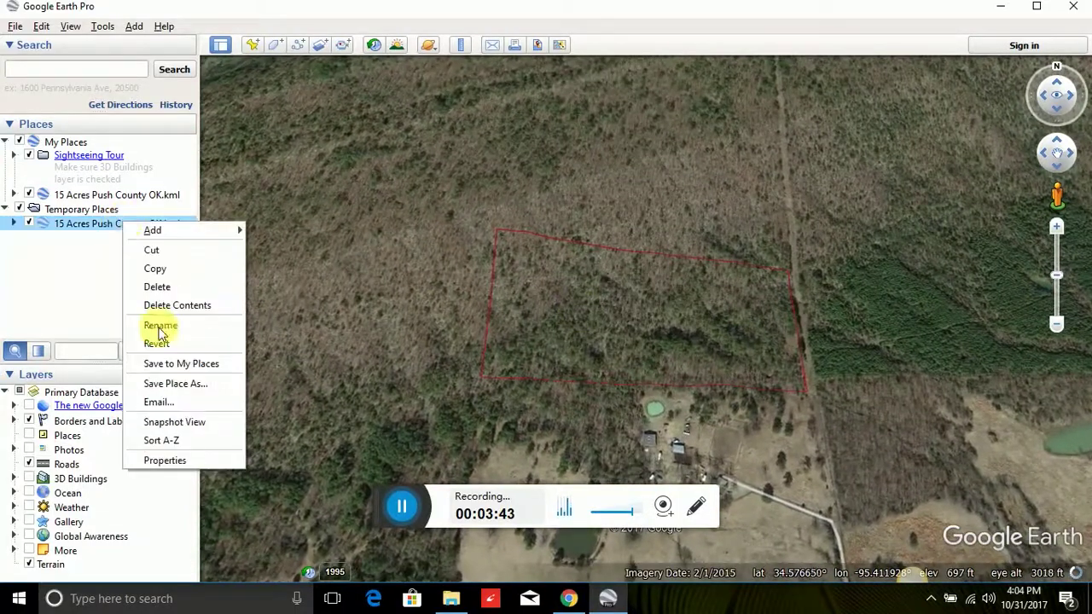
{"action": "left_click", "coordinate": [187, 463]}
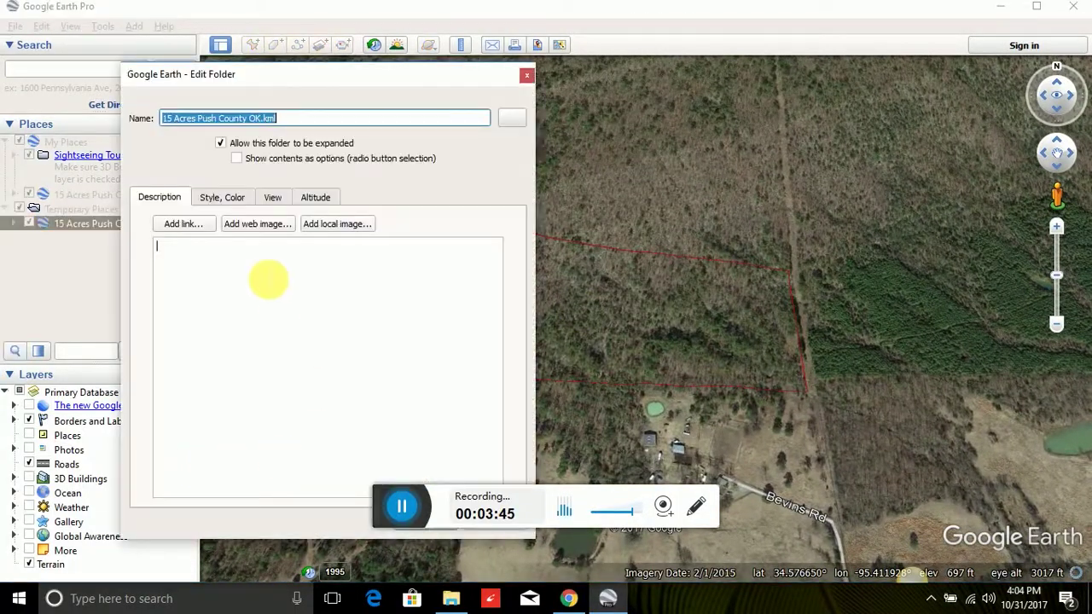
{"action": "left_click", "coordinate": [218, 198]}
{"action": "left_click", "coordinate": [285, 250]}
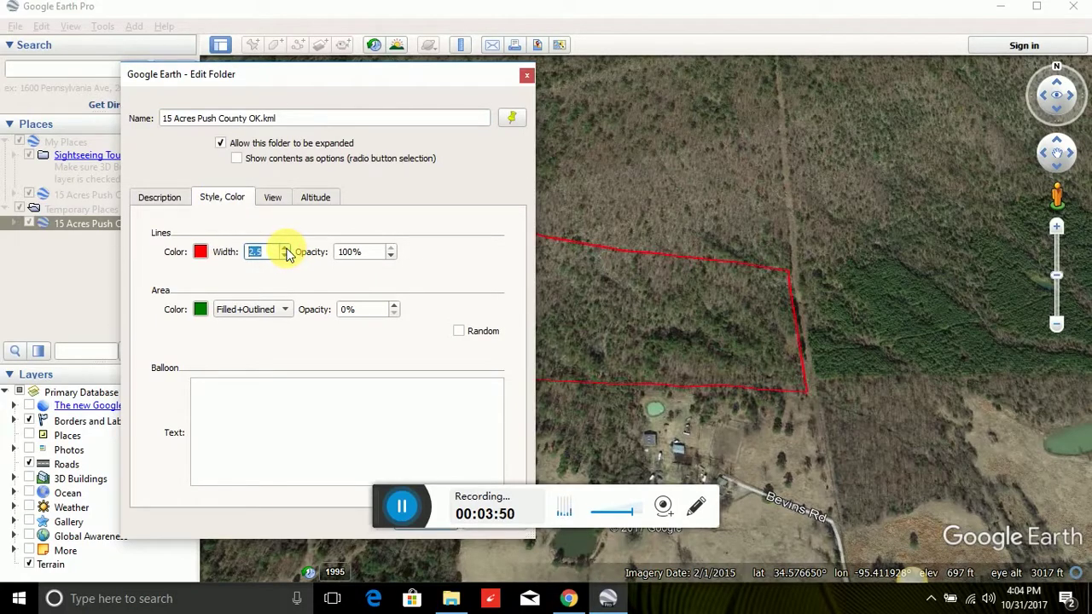
{"action": "left_click", "coordinate": [285, 247]}
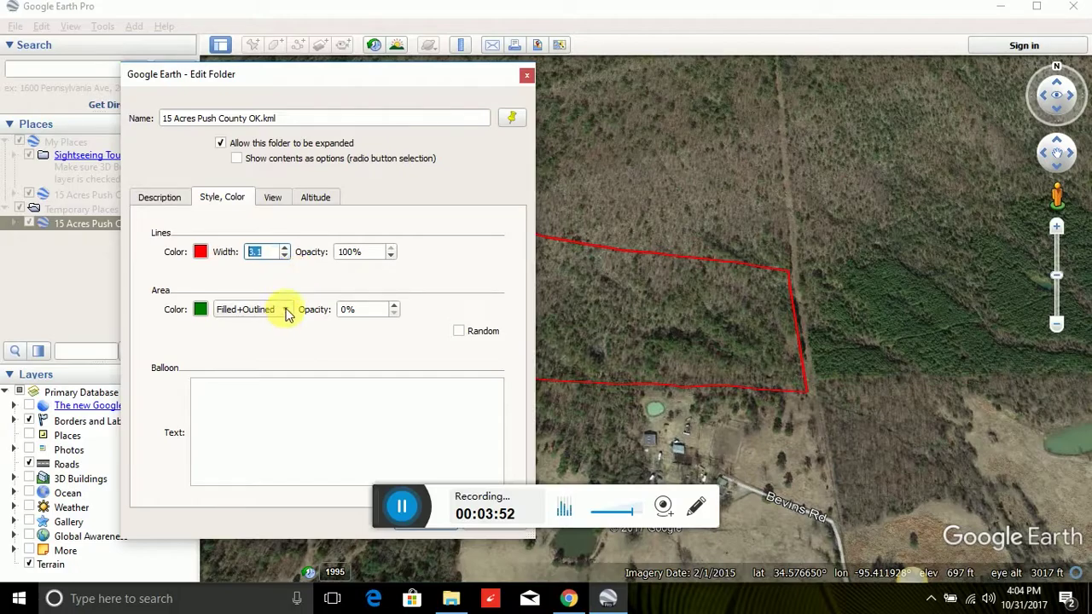
Step: Fill the parcel area yellow at 50% opacity, apply it, and zoom out
{"action": "left_click", "coordinate": [200, 308]}
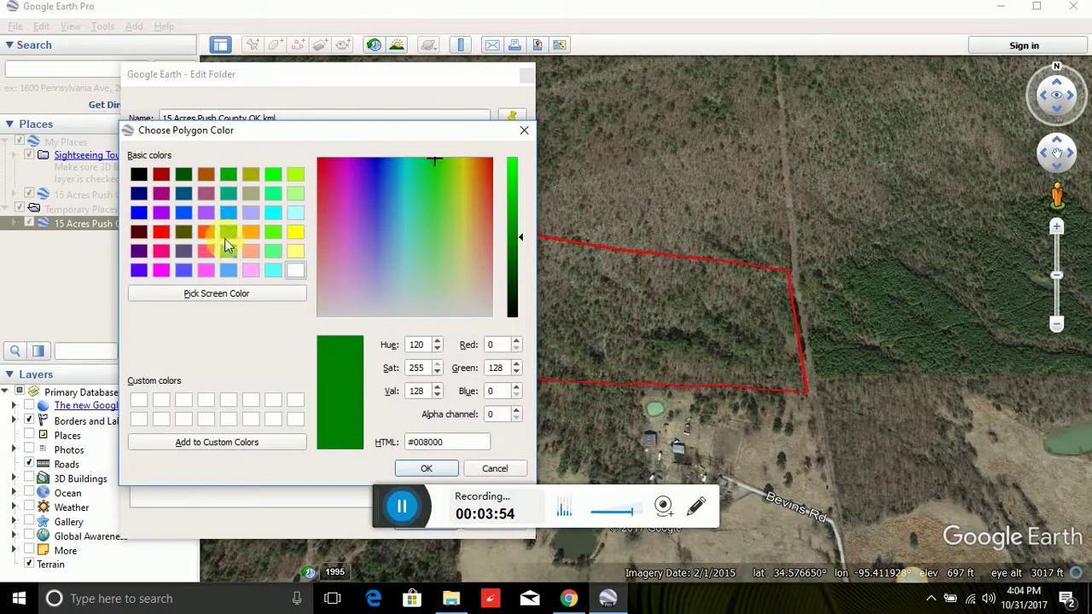
{"action": "left_click", "coordinate": [295, 232]}
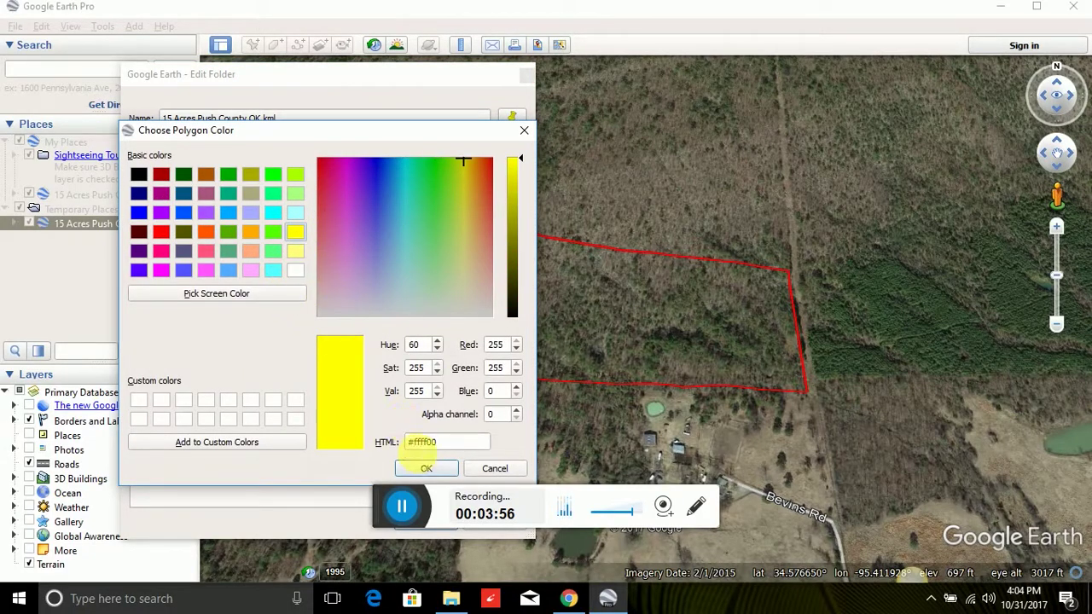
{"action": "left_click", "coordinate": [424, 469]}
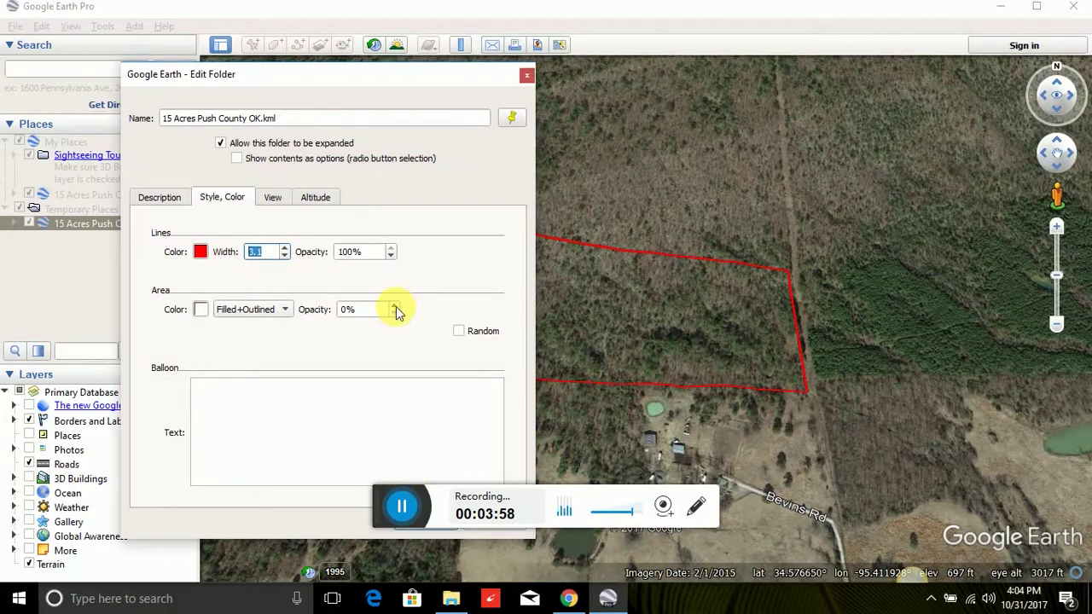
{"action": "left_click", "coordinate": [383, 317]}
{"action": "type", "text": "5"}
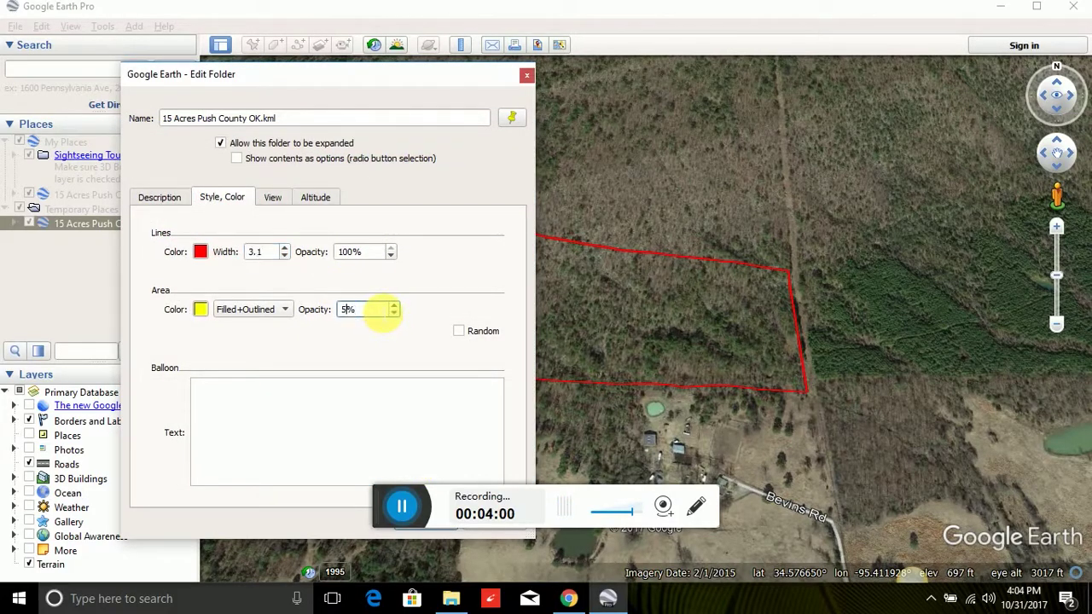
{"action": "type", "text": "0"}
{"action": "left_click_drag", "start_coordinate": [381, 77], "coordinate": [295, 46]}
{"action": "left_click", "coordinate": [346, 493]}
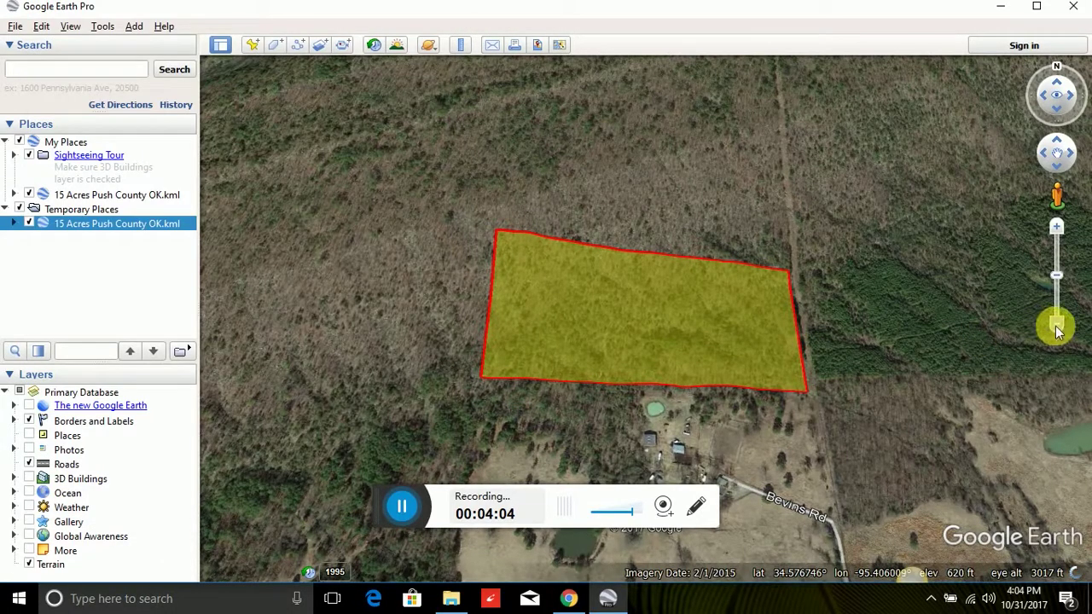
{"action": "left_click_drag", "start_coordinate": [1055, 326], "coordinate": [1055, 327]}
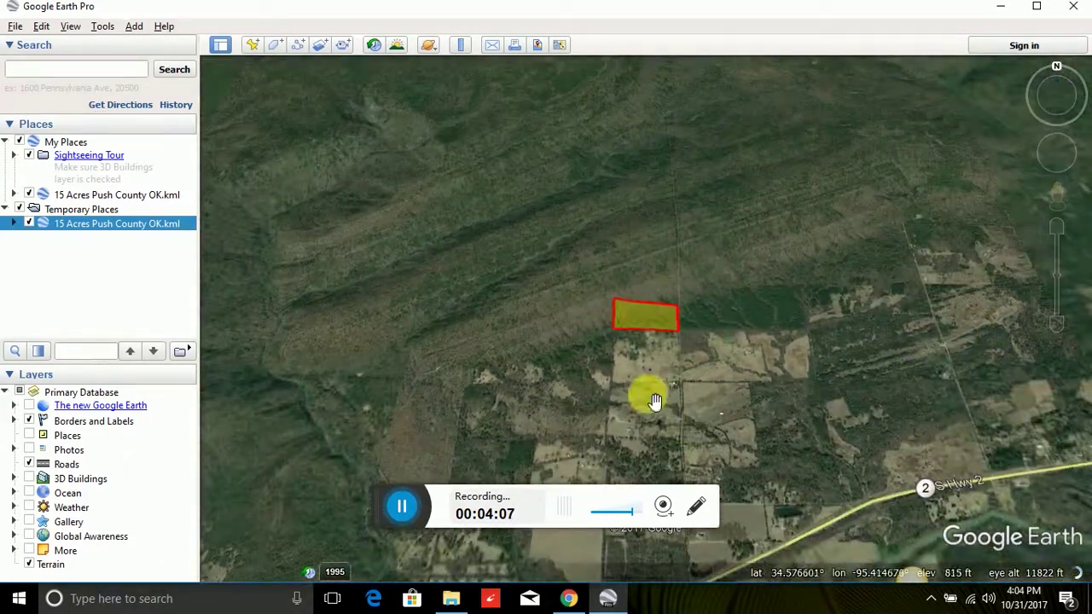
Step: Open Google Maps in a new Chrome tab
{"action": "left_click", "coordinate": [570, 598]}
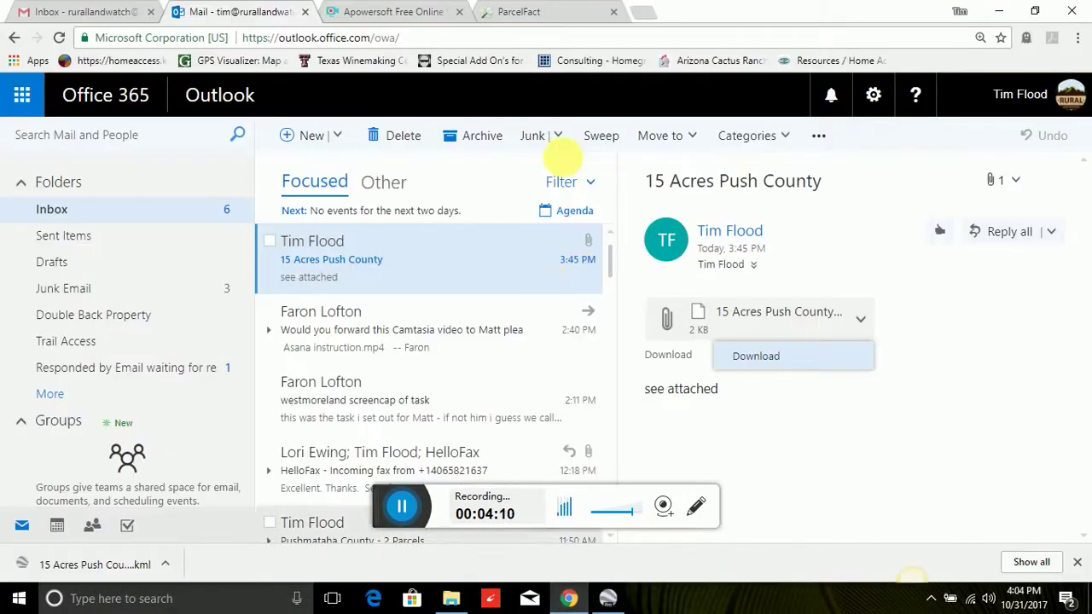
{"action": "left_click", "coordinate": [643, 12]}
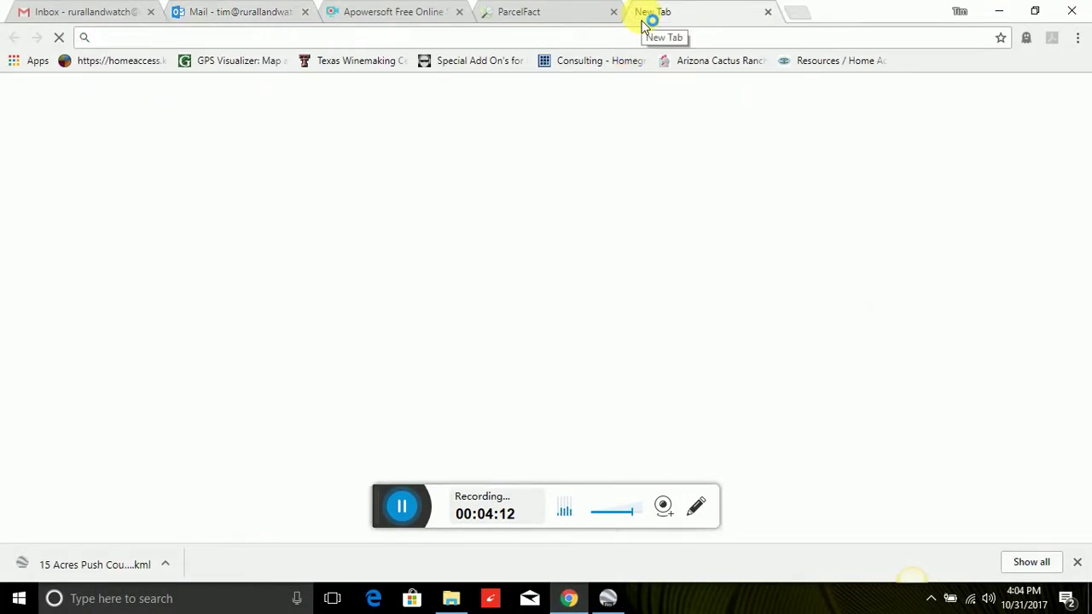
{"action": "type", "text": "goog"}
{"action": "key", "text": "Down"}
{"action": "key", "text": "Return"}
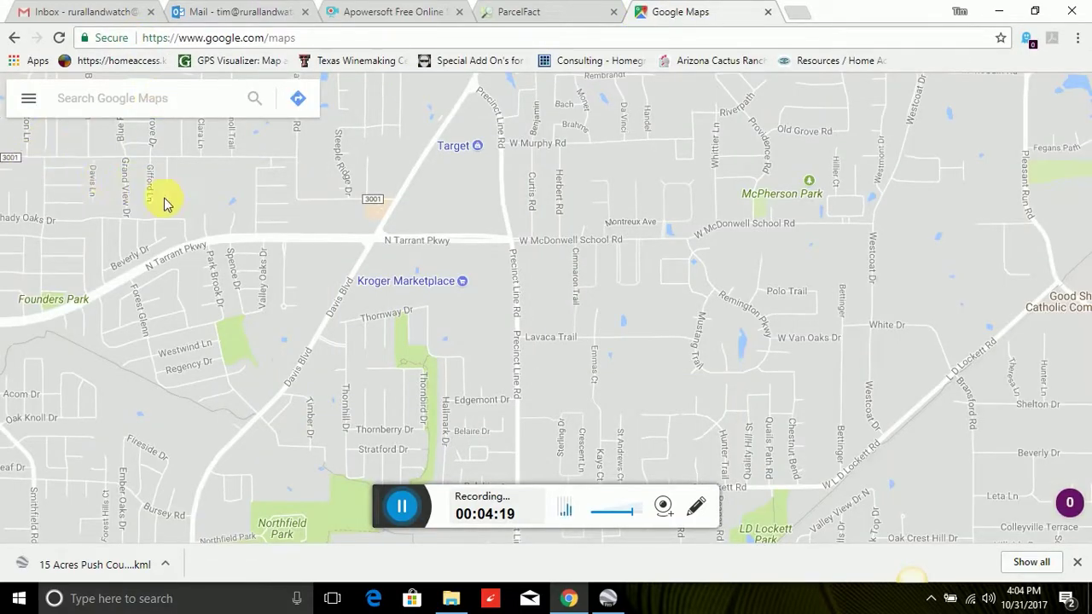
Step: Create a new custom map from the Maps list in Your places
{"action": "left_click", "coordinate": [29, 101]}
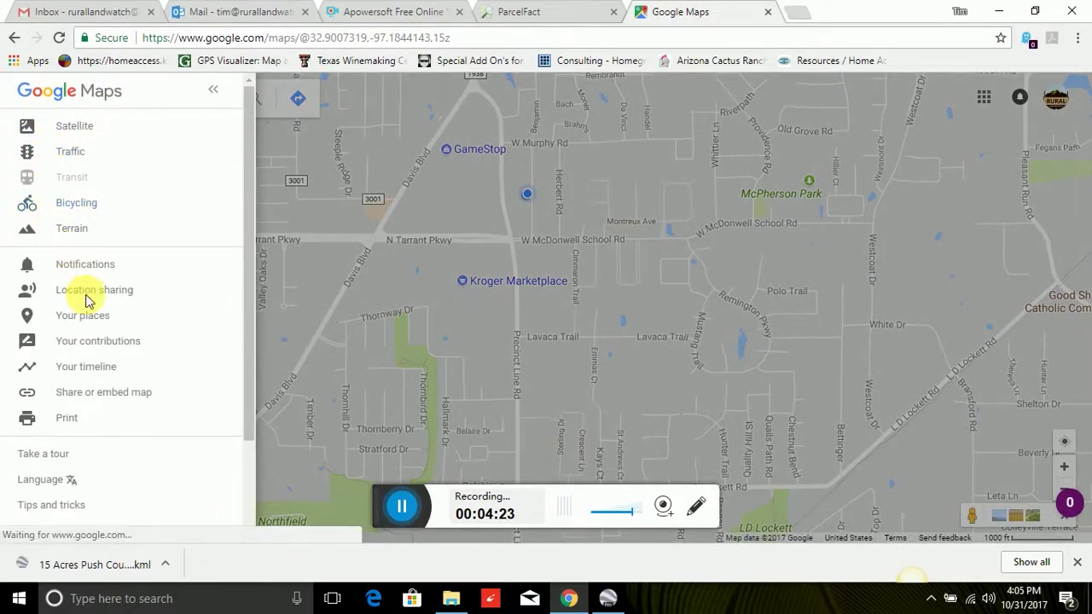
{"action": "left_click", "coordinate": [92, 320]}
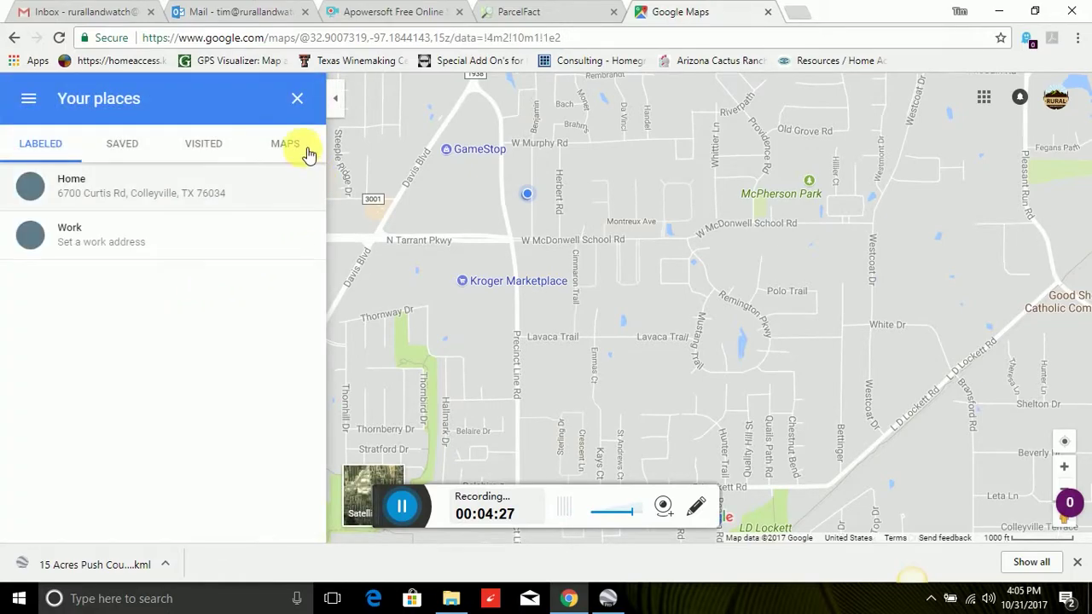
{"action": "left_click", "coordinate": [290, 147]}
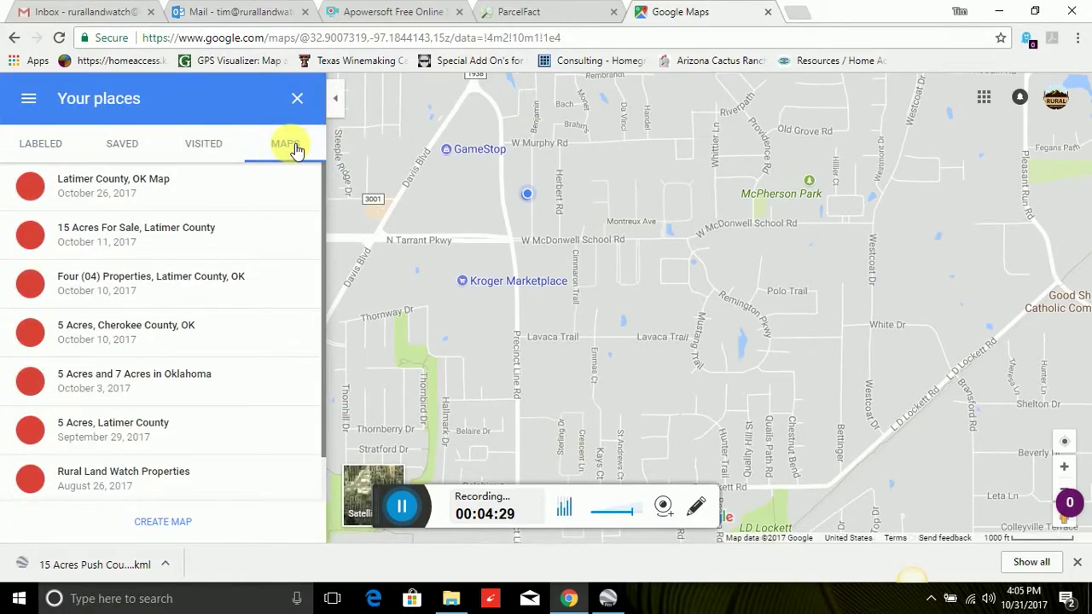
{"action": "left_click", "coordinate": [162, 522]}
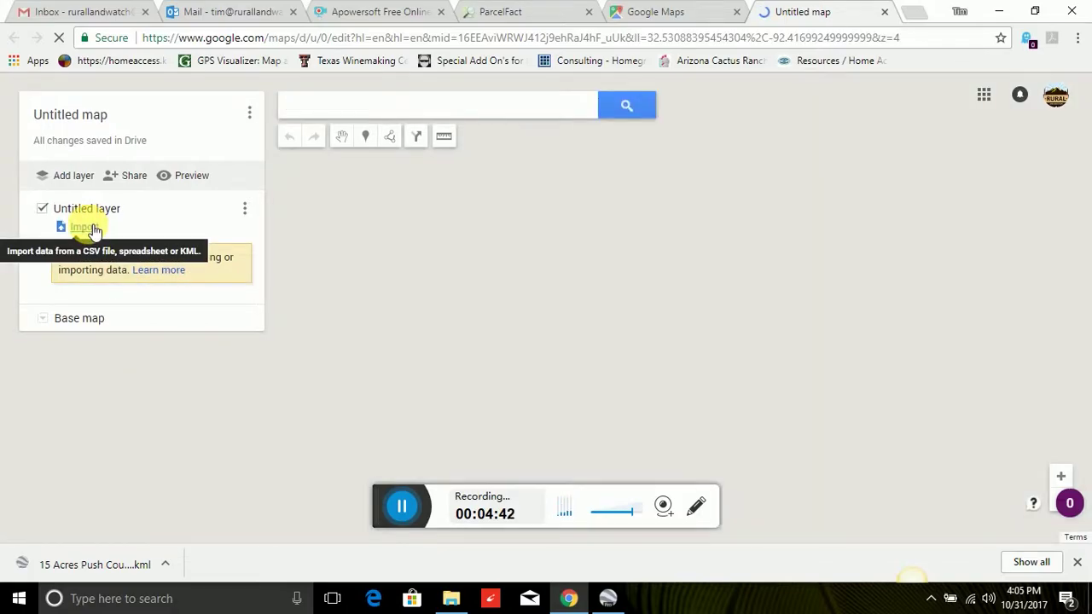
{"action": "left_click", "coordinate": [88, 228]}
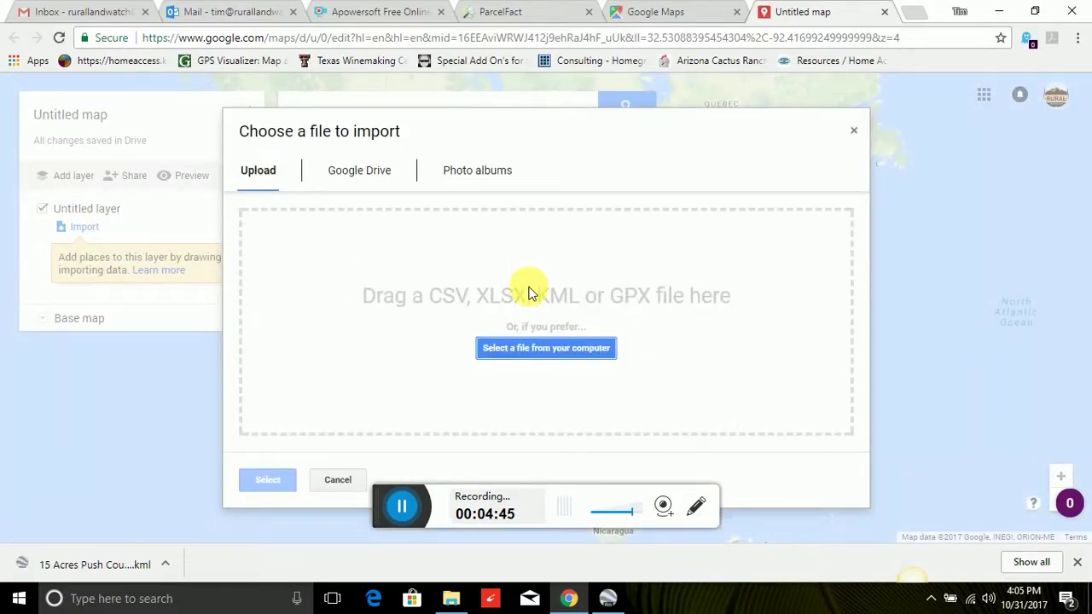
Step: Upload 15 Acres Push County OK from the Desktop into the map's untitled layer
{"action": "left_click", "coordinate": [539, 349]}
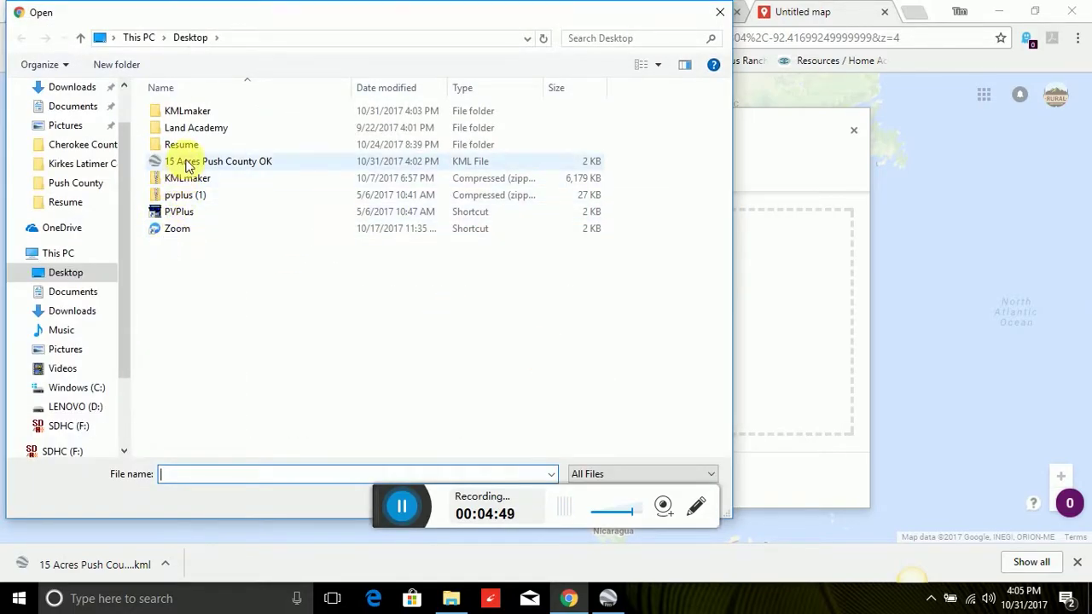
{"action": "left_click", "coordinate": [184, 162]}
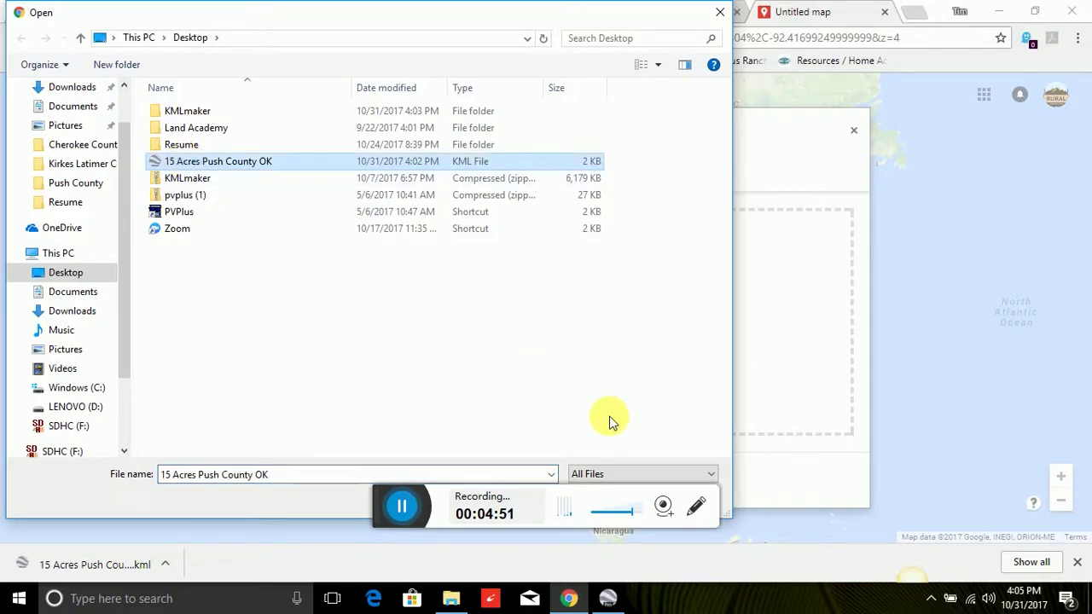
{"action": "left_click_drag", "start_coordinate": [463, 19], "coordinate": [783, 19]}
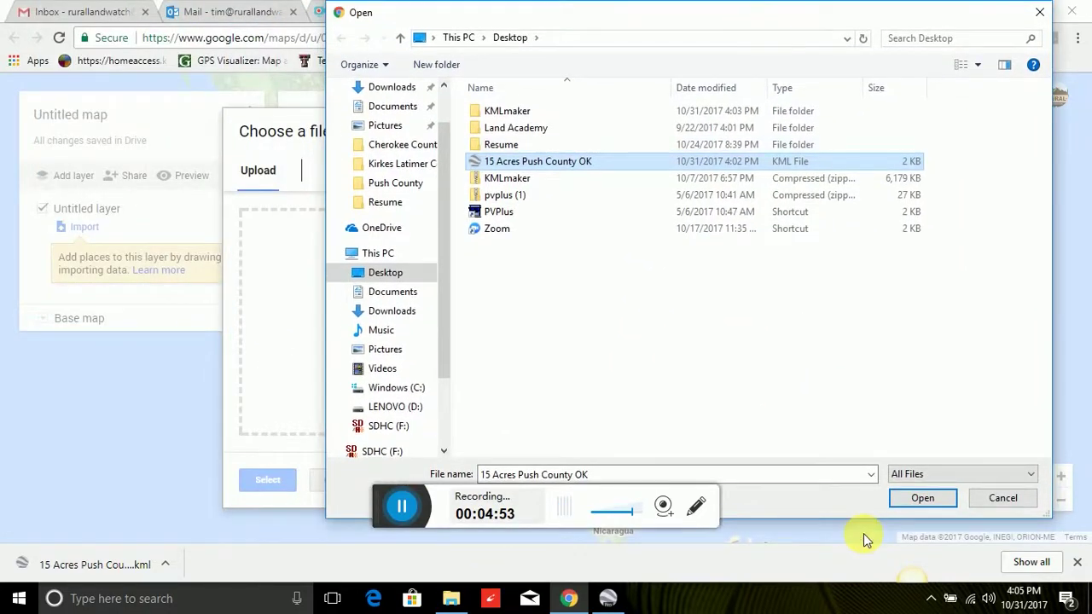
{"action": "left_click", "coordinate": [921, 498]}
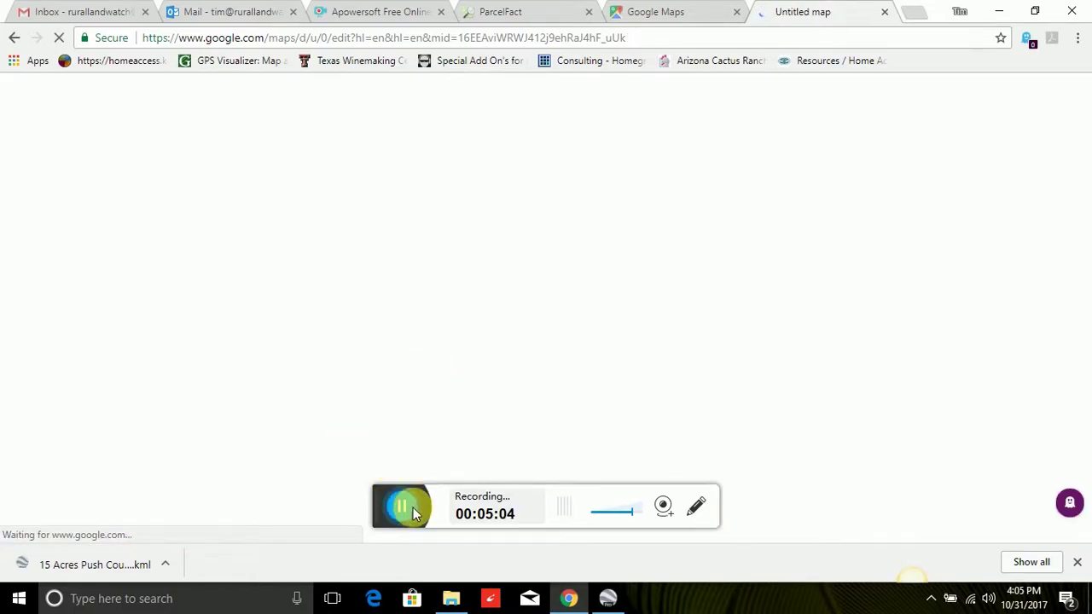
{"action": "left_click", "coordinate": [407, 508]}
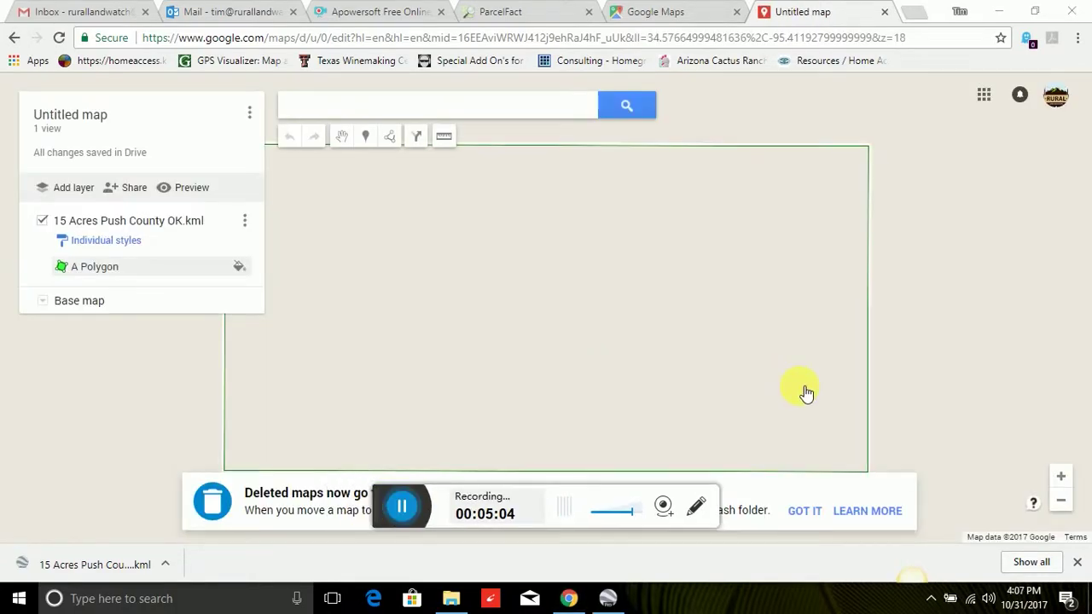
Step: Zoom out three levels and pan so the parcel outline sits just north of Bevins Rd
{"action": "left_click", "coordinate": [1062, 501]}
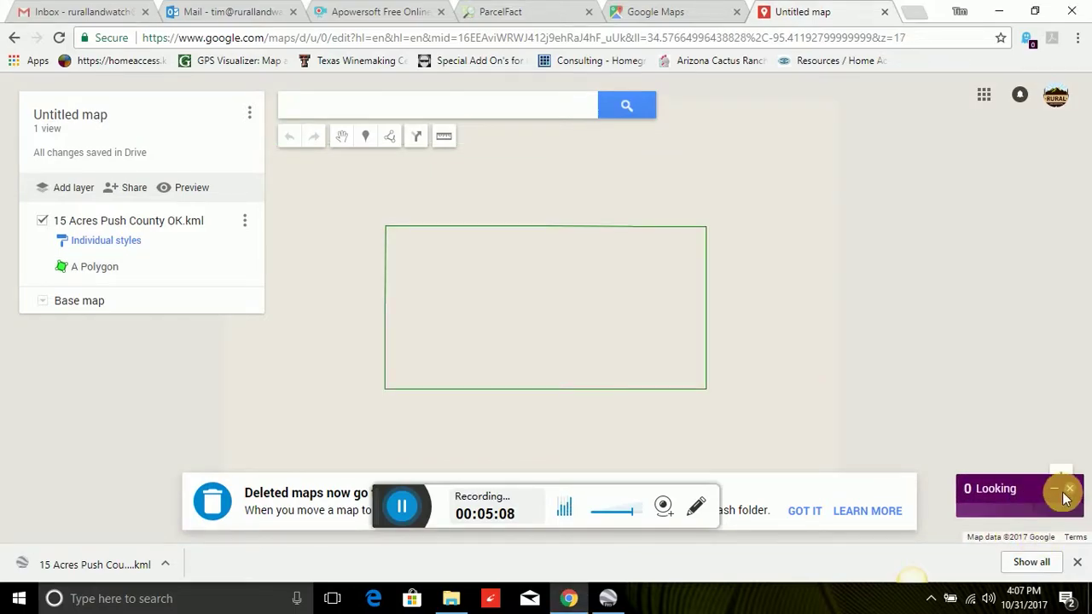
{"action": "left_click", "coordinate": [1066, 493]}
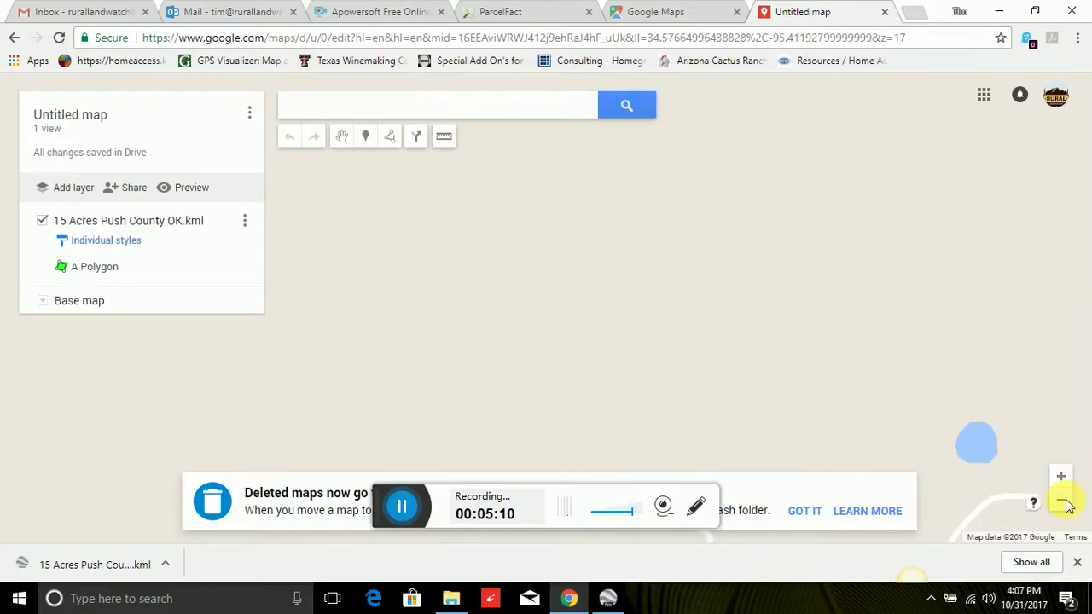
{"action": "left_click", "coordinate": [1067, 503]}
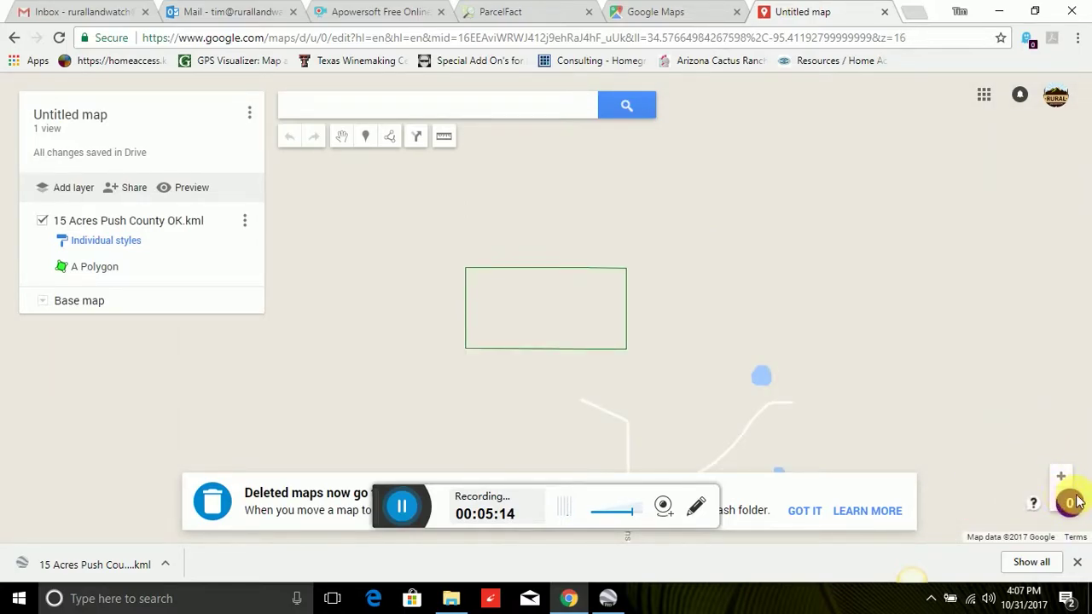
{"action": "left_click", "coordinate": [1058, 504]}
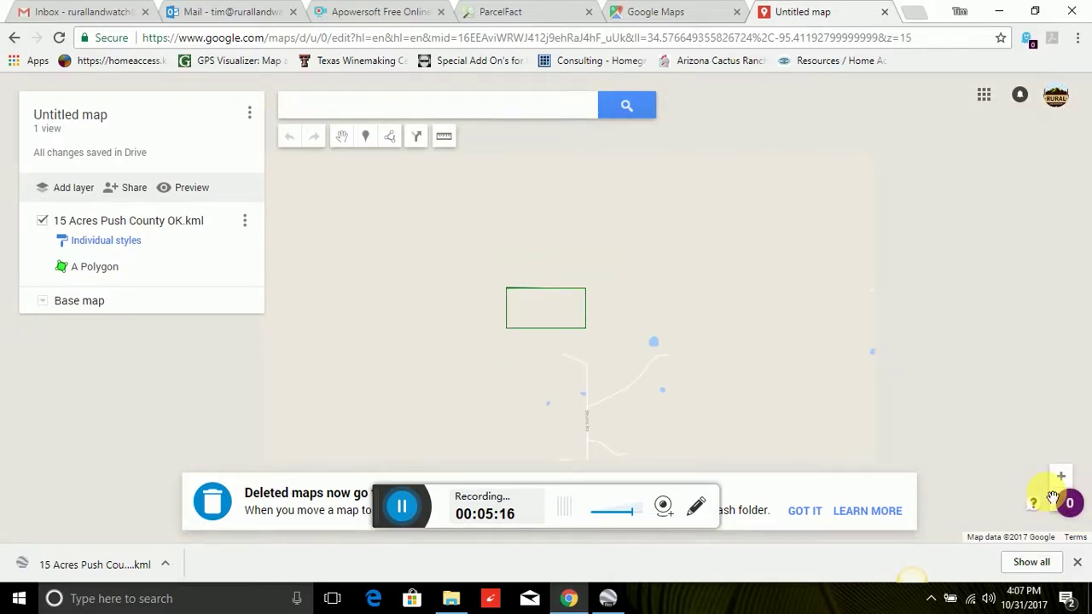
{"action": "left_click_drag", "start_coordinate": [738, 403], "coordinate": [736, 283]}
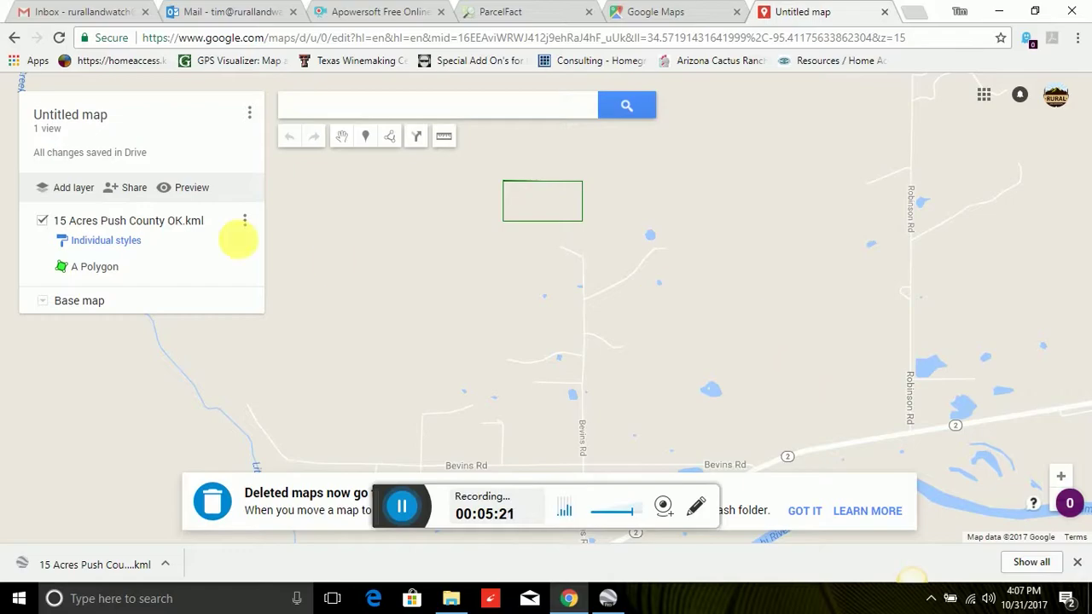
Step: Title the shared map '15 Acres Push COunty' with description '15 Acres SW of Clayton, OK'
{"action": "left_click", "coordinate": [127, 189]}
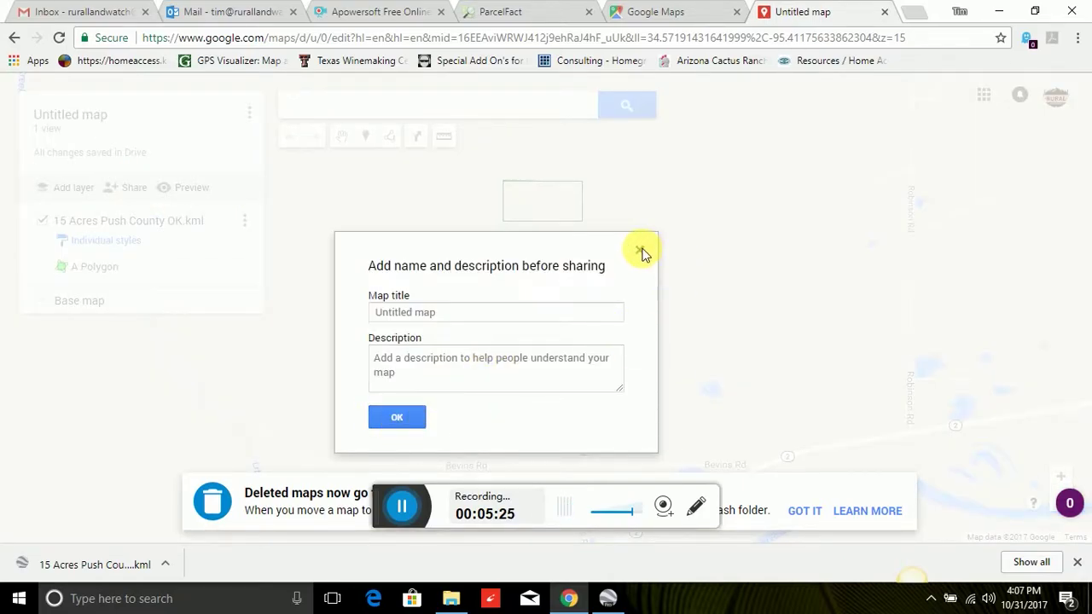
{"action": "left_click", "coordinate": [546, 313]}
{"action": "type", "text": "15 Acres Push COunty"}
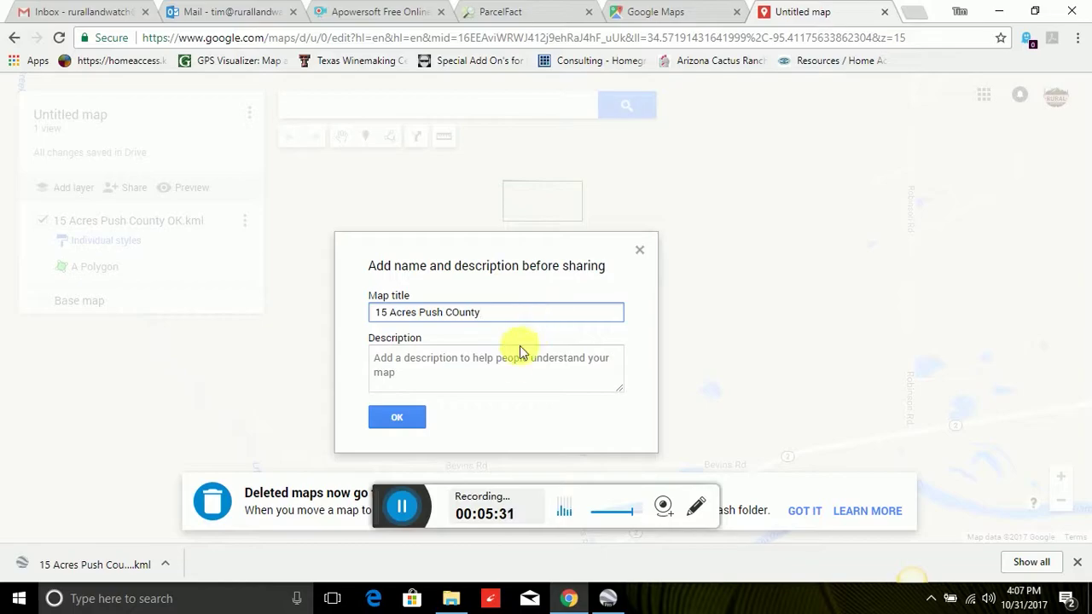
{"action": "left_click", "coordinate": [516, 361]}
{"action": "type", "text": "15 Acres SW of Clayton, OK"}
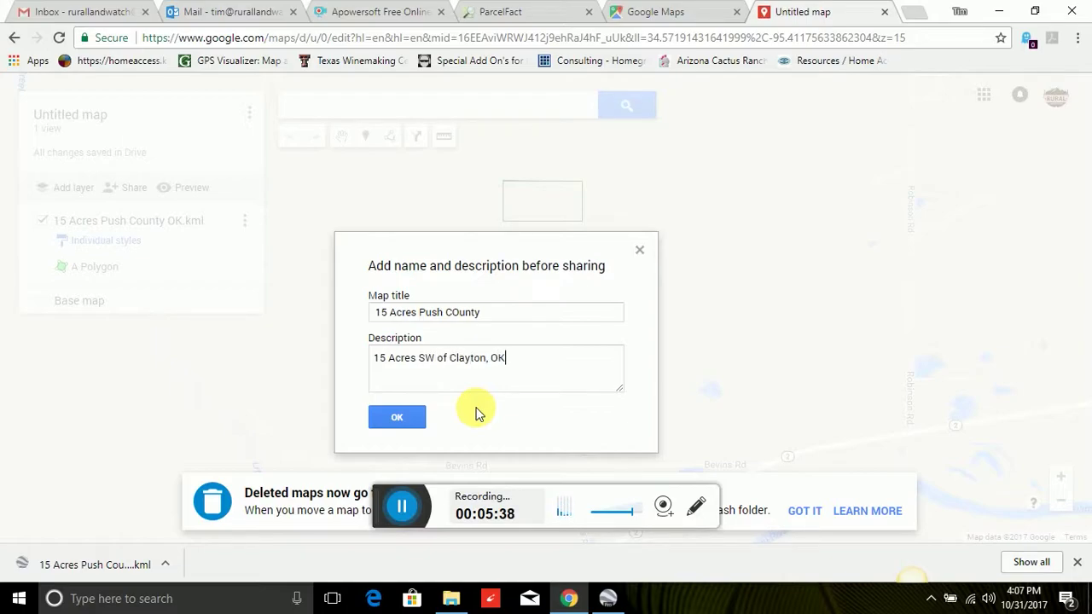
{"action": "left_click", "coordinate": [396, 416]}
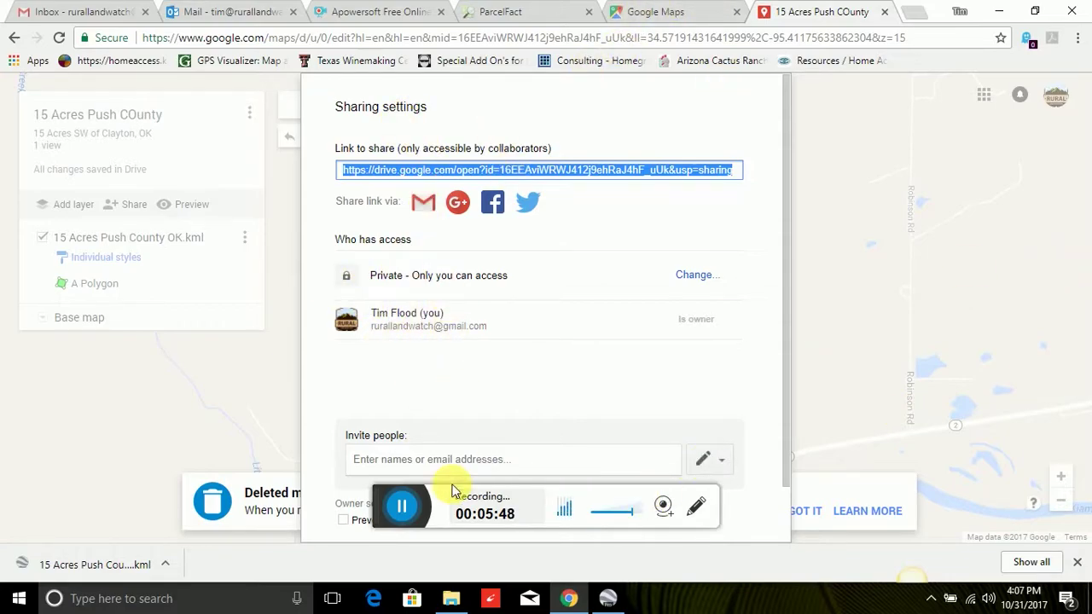
Step: Drag the sharing settings aside and close them to reveal the green parcel outline
{"action": "left_click_drag", "start_coordinate": [418, 103], "coordinate": [339, 110]}
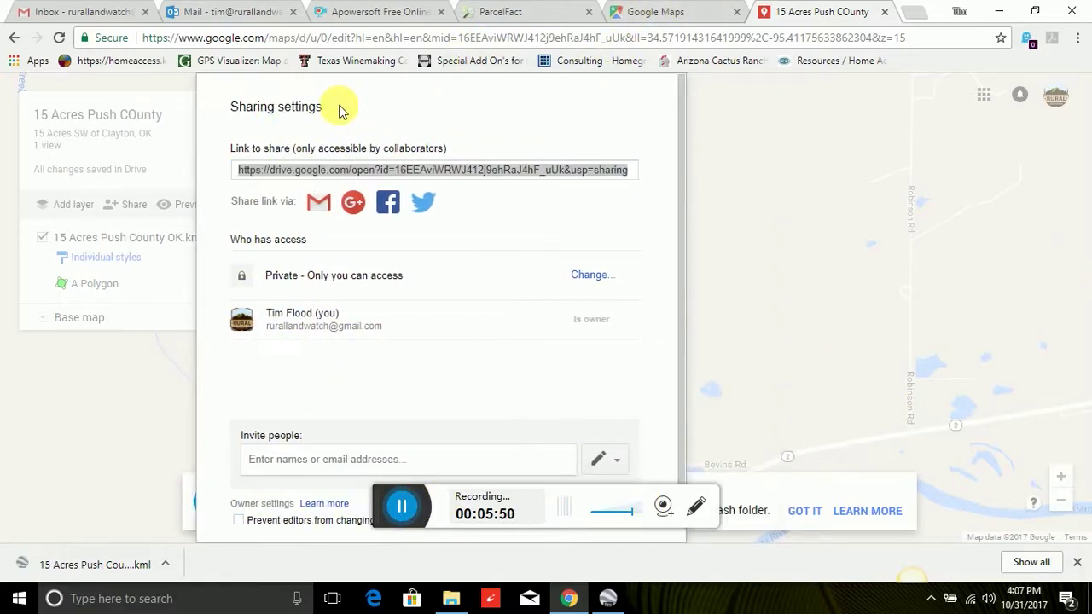
{"action": "left_click_drag", "start_coordinate": [507, 110], "coordinate": [825, 155]}
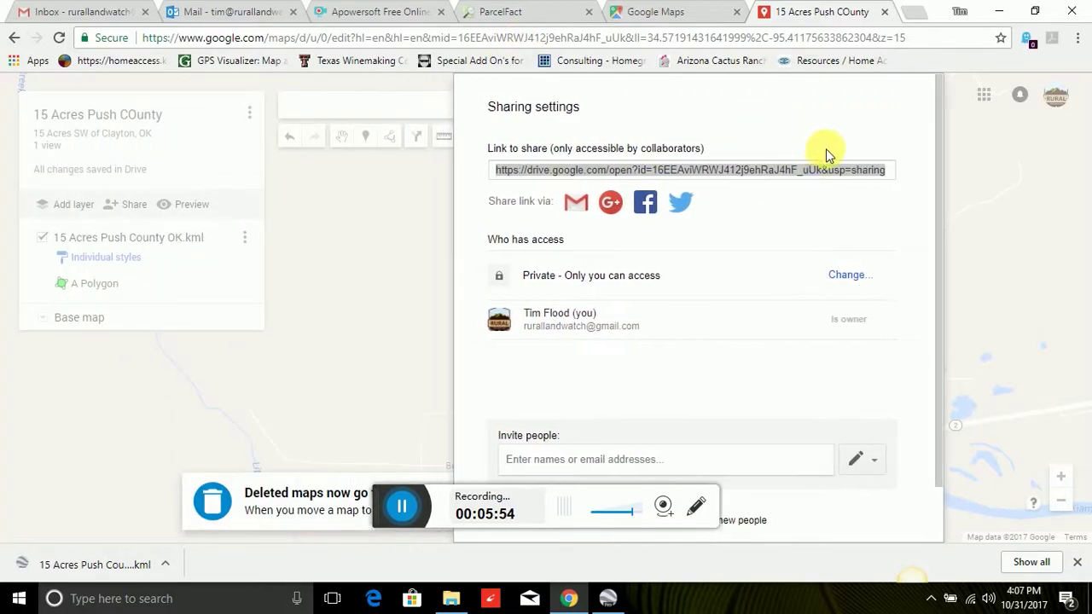
{"action": "left_click", "coordinate": [435, 508]}
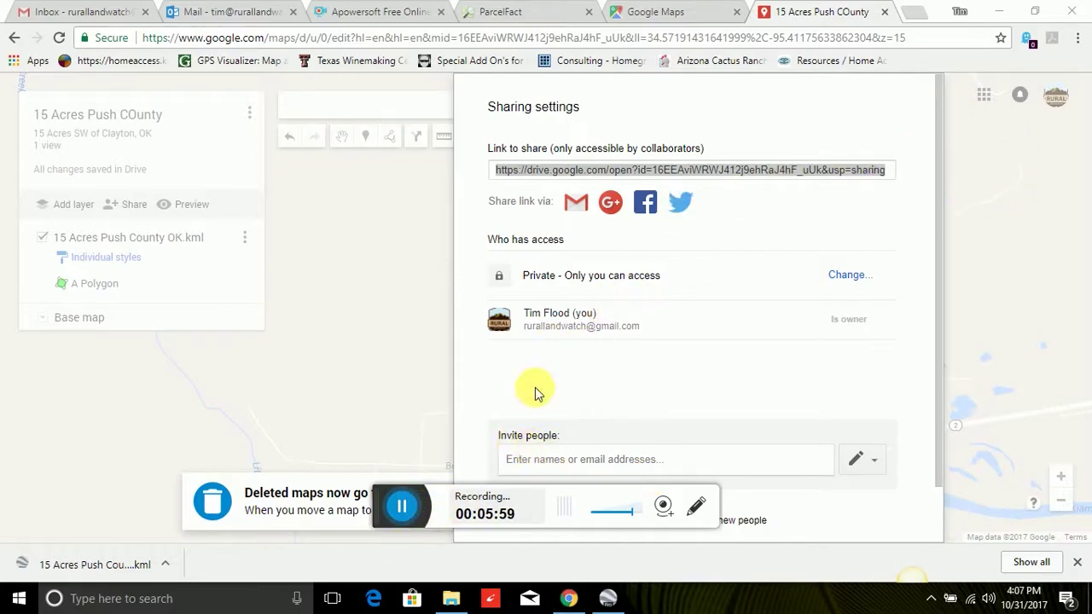
{"action": "left_click", "coordinate": [792, 111]}
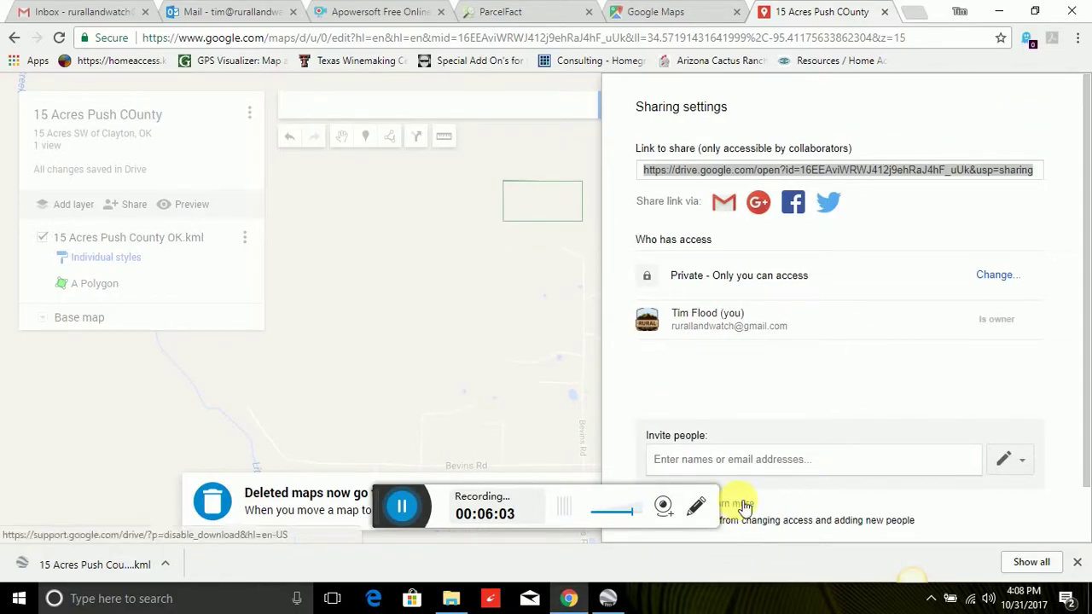
{"action": "left_click", "coordinate": [507, 278]}
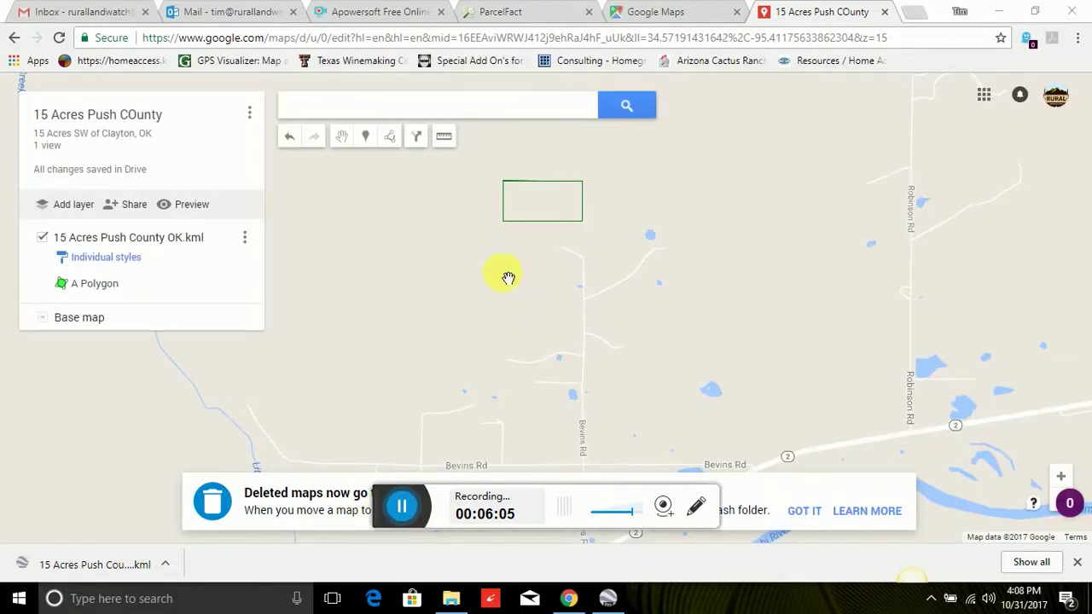
Step: Open the view-only preview and zoom out three levels, then back in, to frame the parcel over satellite imagery
{"action": "left_click", "coordinate": [189, 205]}
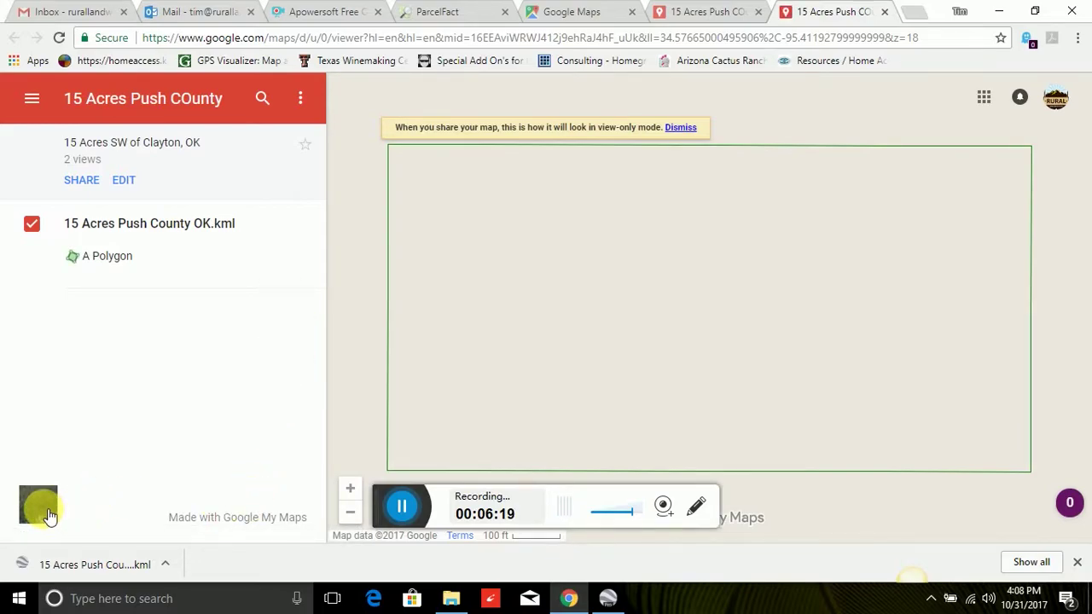
{"action": "left_click", "coordinate": [351, 511]}
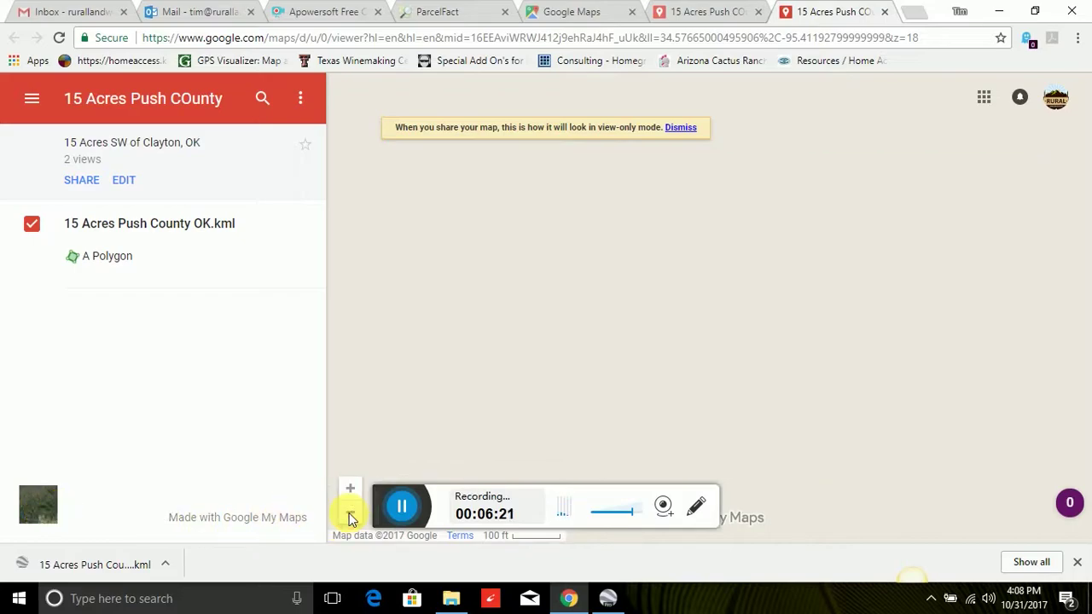
{"action": "left_click", "coordinate": [348, 512]}
{"action": "left_click", "coordinate": [349, 512]}
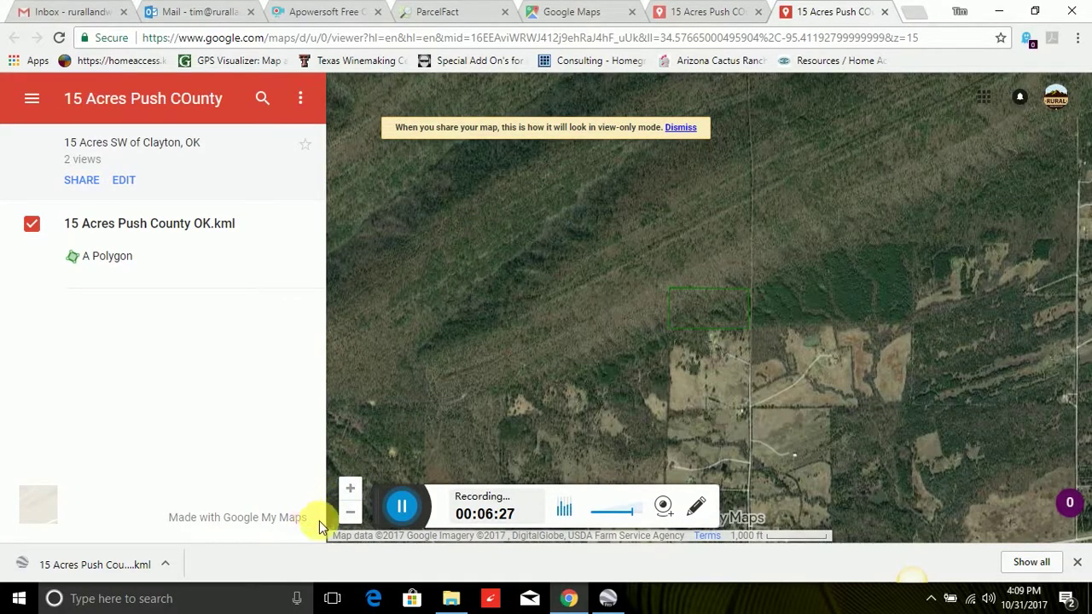
{"action": "left_click", "coordinate": [350, 490]}
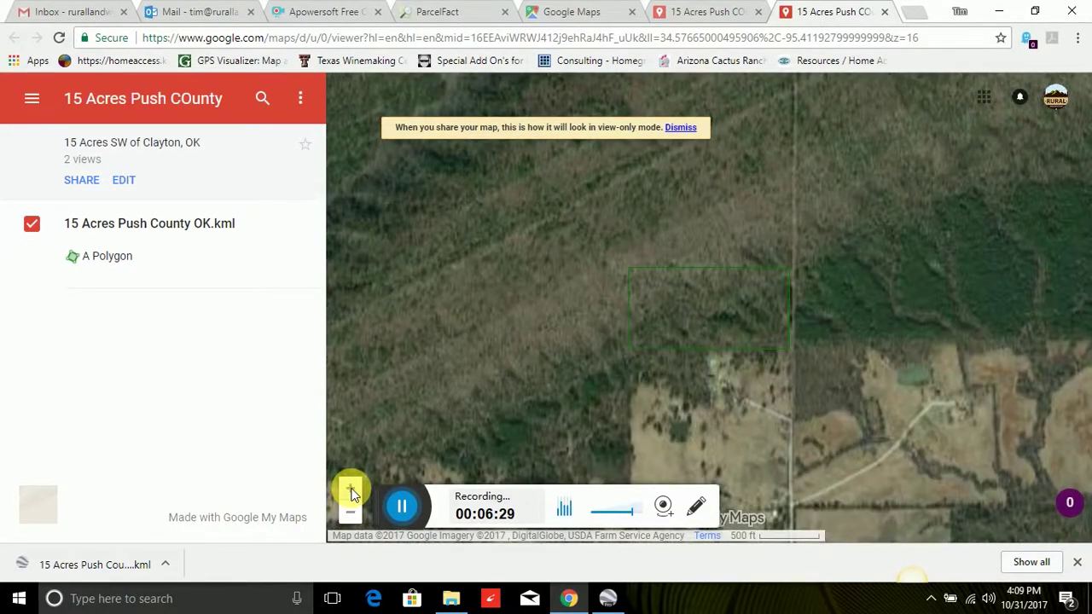